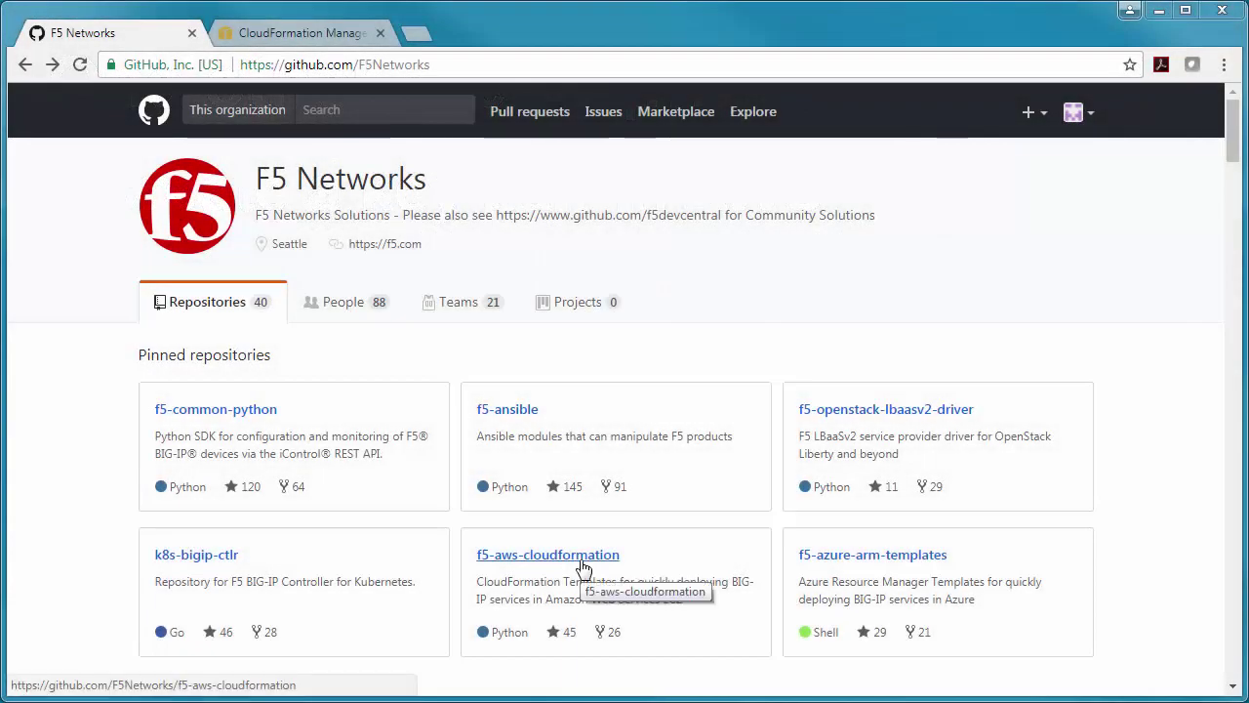
- Open the raw f5-full-stack-hourly-1nic-bigip.template from experimental/learning-stacks/standalone/1nic and copy all of it
left_click(597, 556)
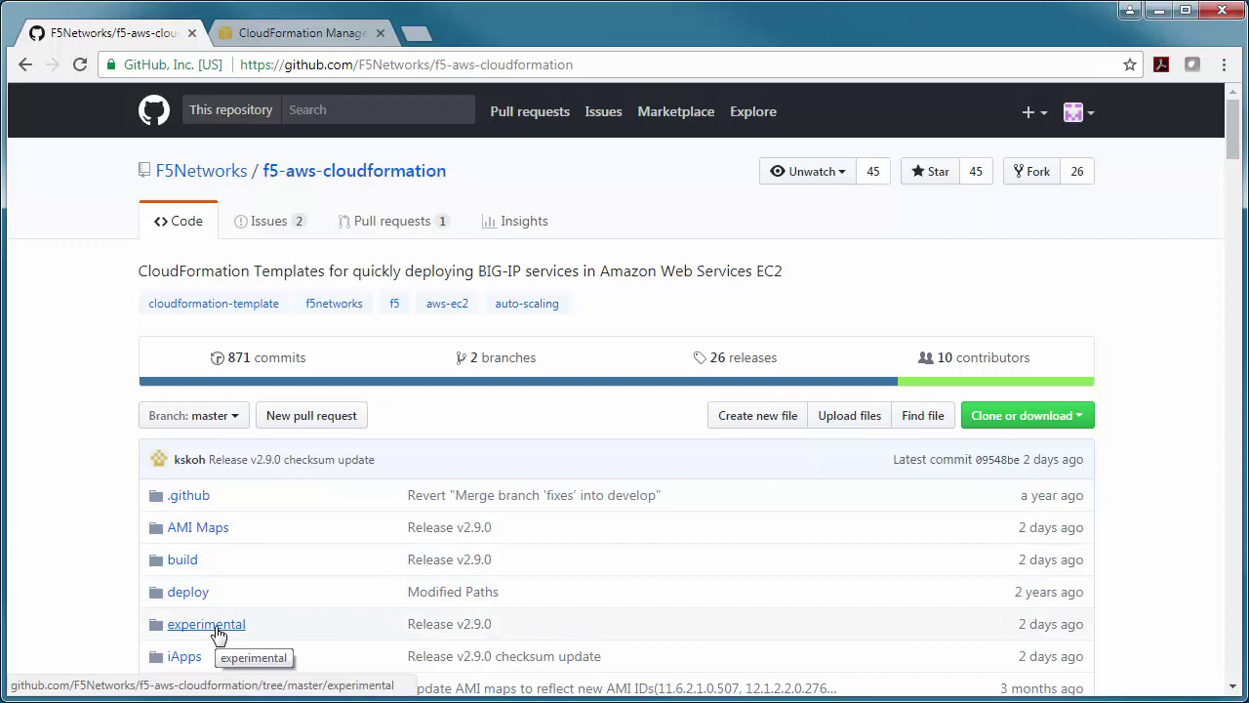
left_click(216, 626)
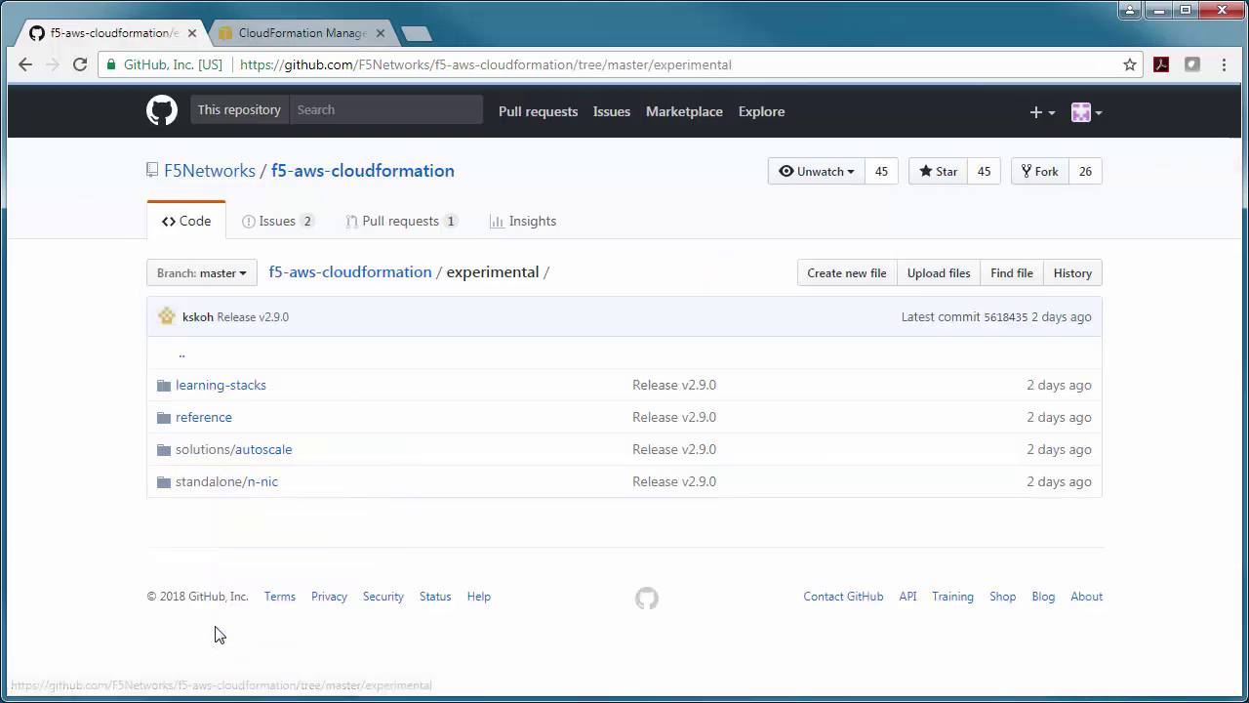
left_click(220, 387)
left_click(205, 485)
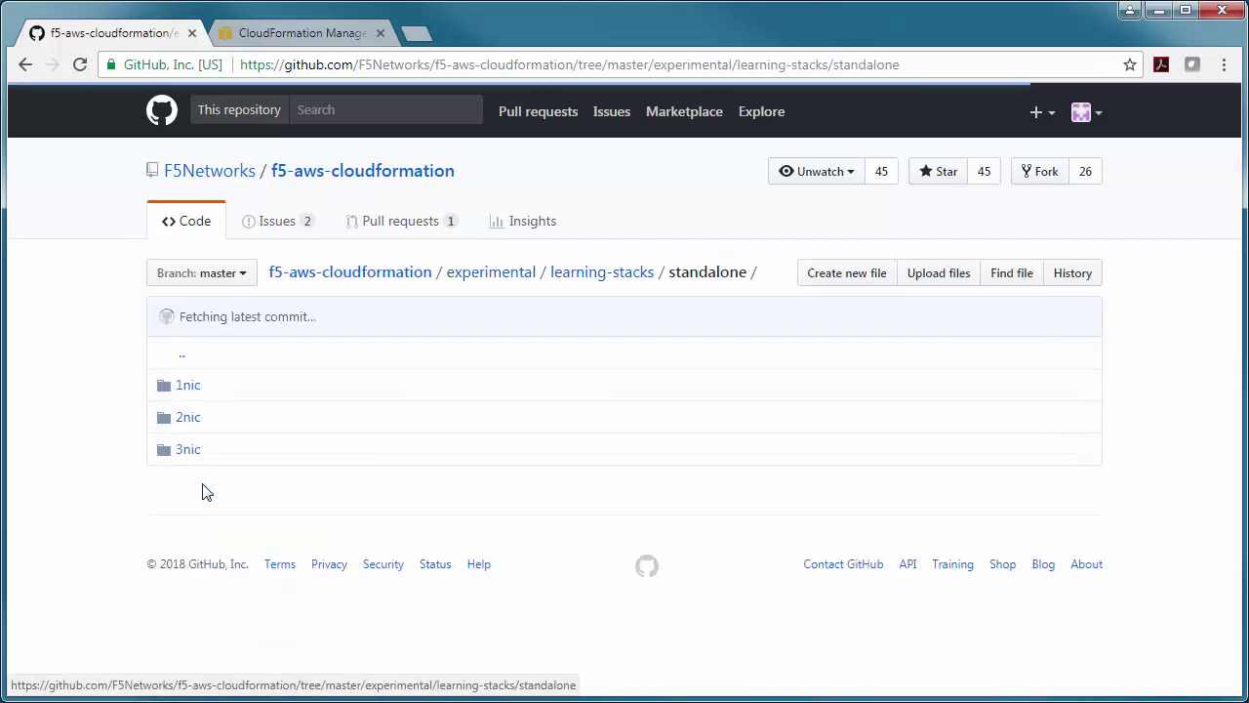
left_click(189, 391)
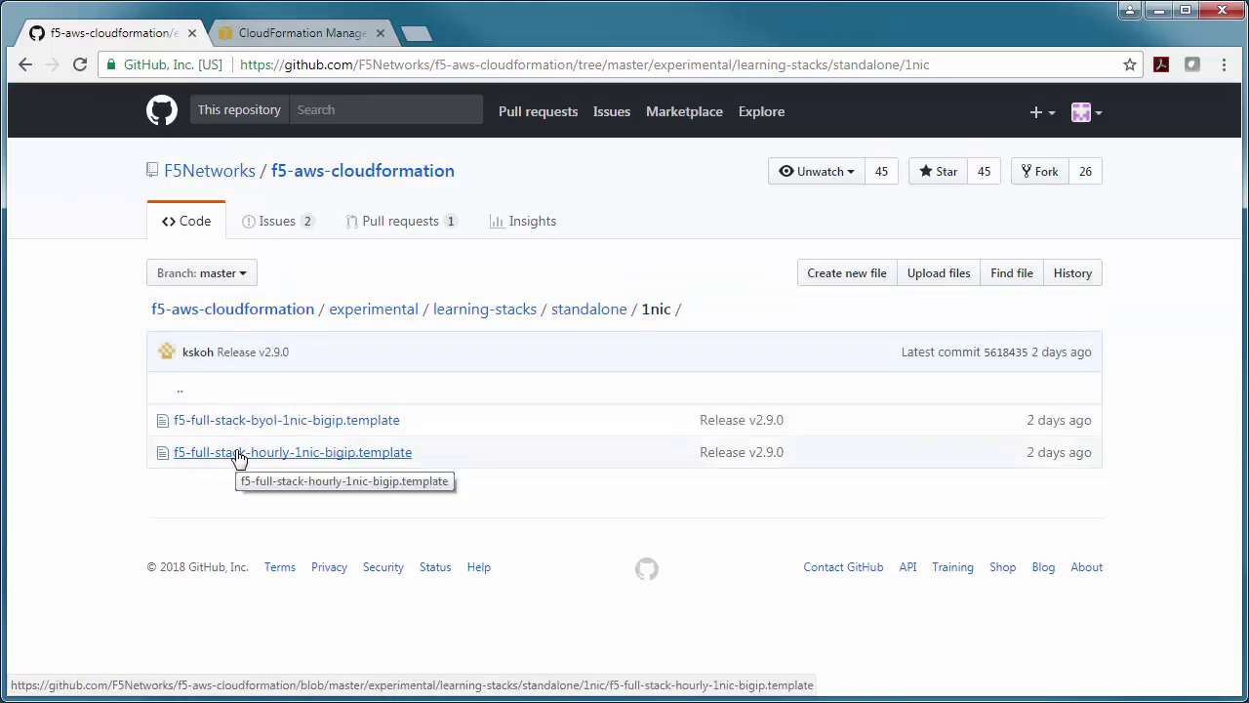
left_click(316, 452)
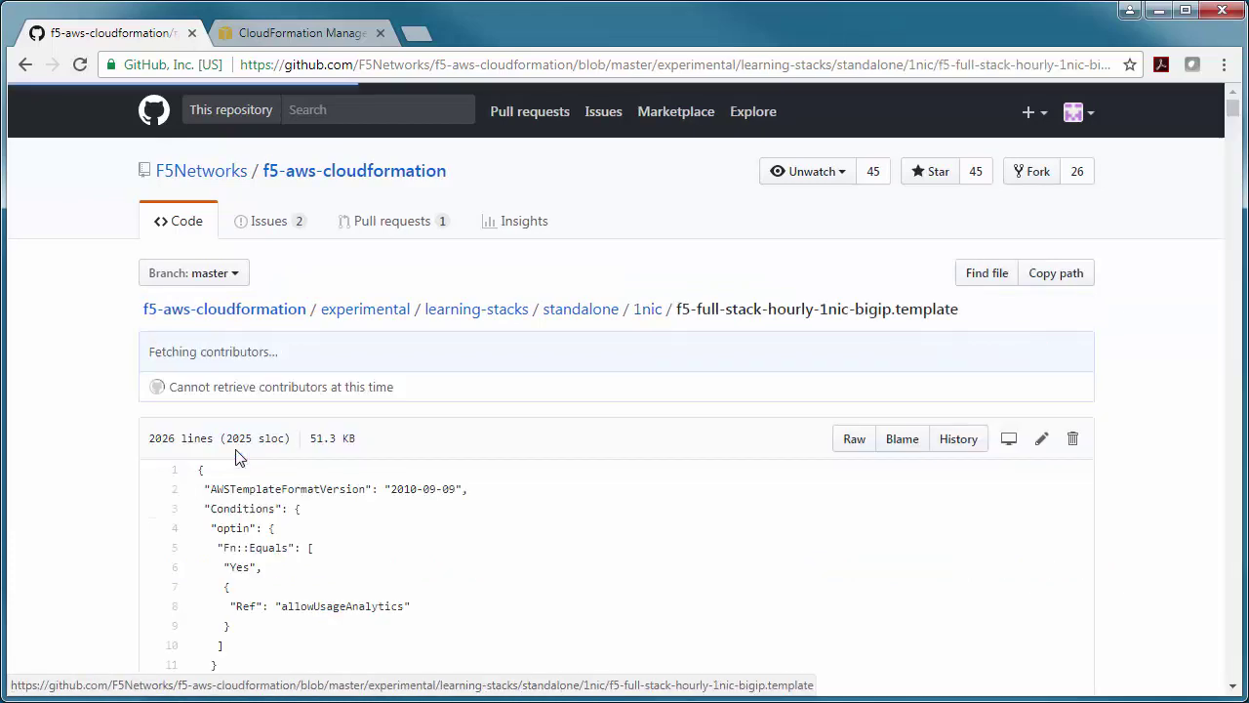
left_click(857, 445)
key("ctrl+a")
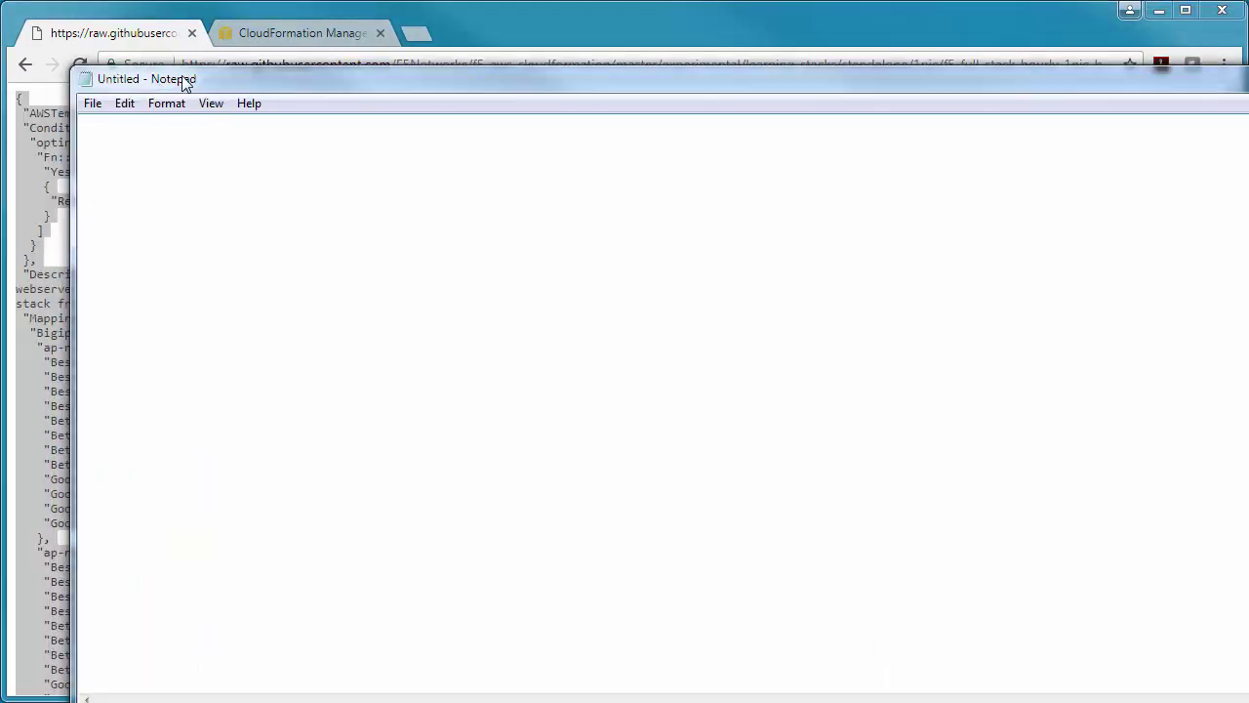
- Paste the template into Notepad and save it as 1nic.template with the All Files type
key("ctrl+v")
left_click(93, 95)
left_click(127, 178)
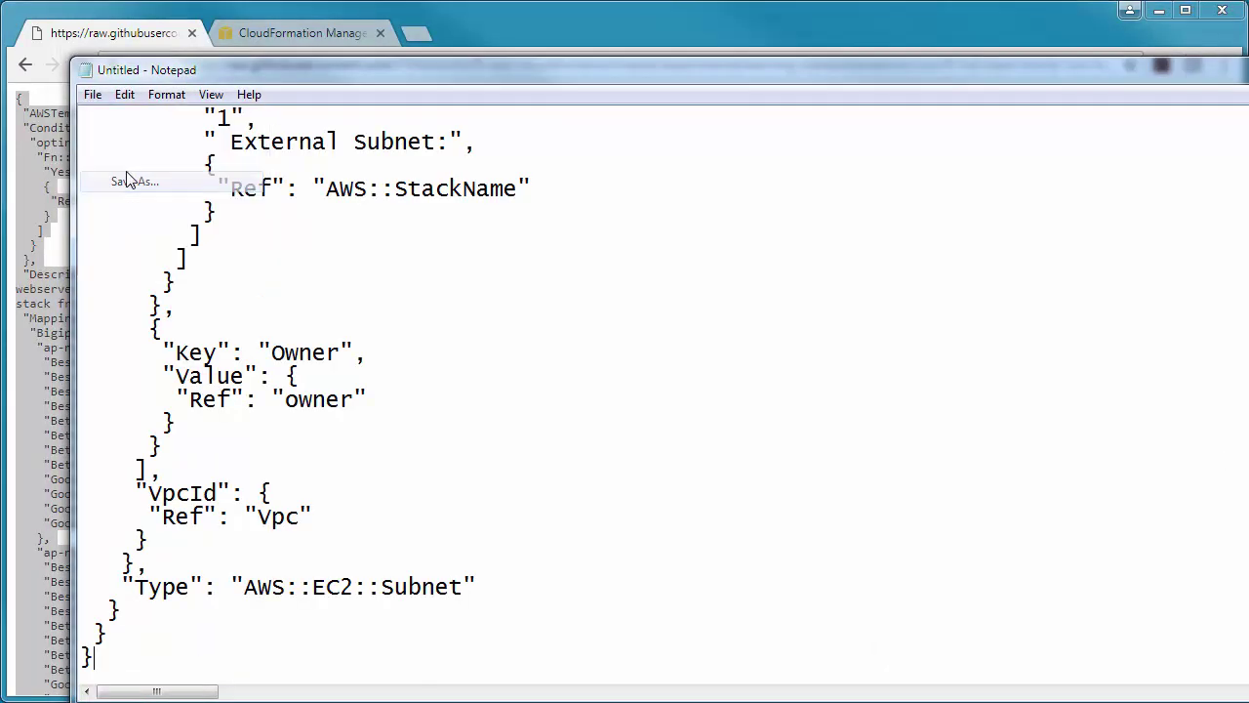
left_click(281, 554)
left_click(281, 590)
left_click(245, 530)
type("1nic.template")
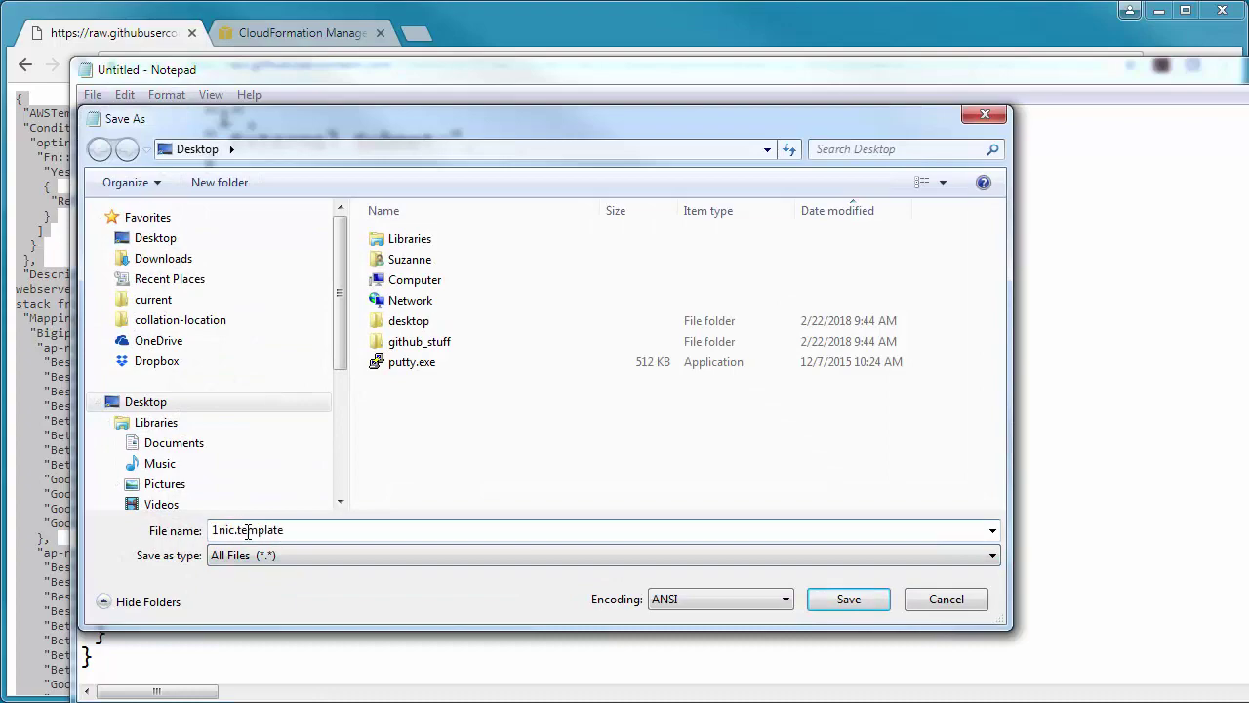
key("Return")
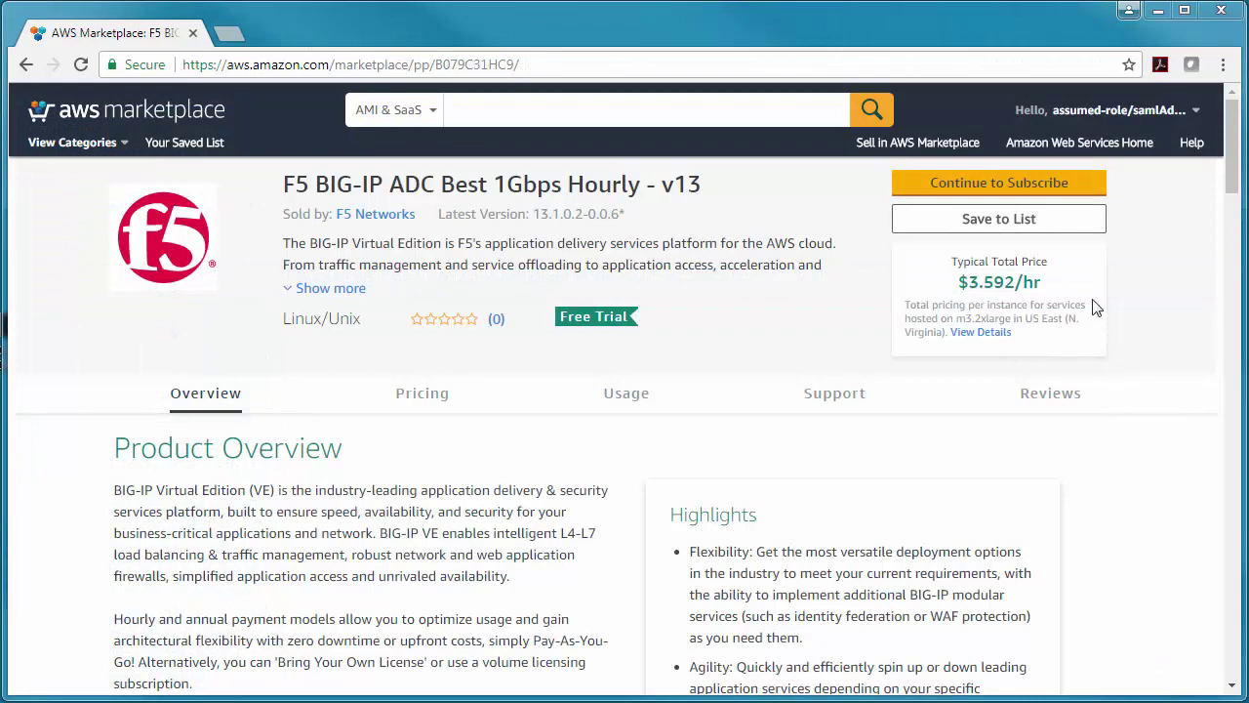
- Accept the software terms to subscribe to F5 BIG-IP ADC Best 1Gbps Hourly v13, then return to the launch page
left_click(1062, 198)
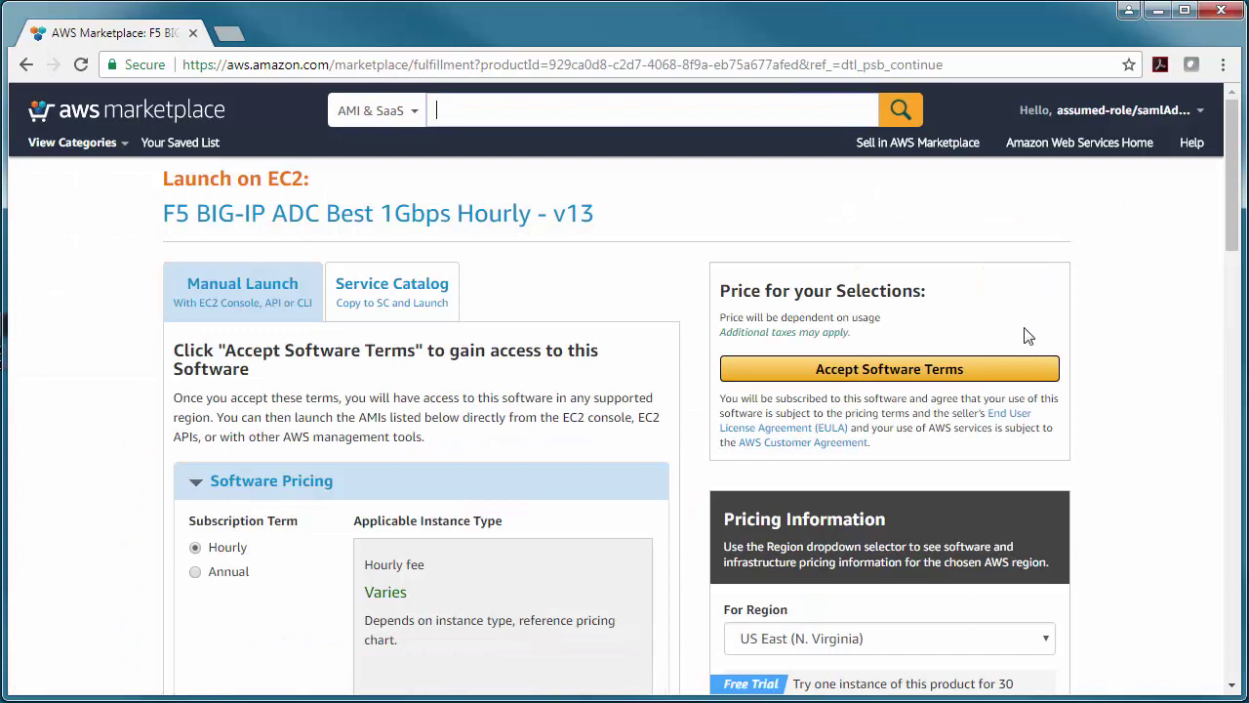
left_click(1006, 377)
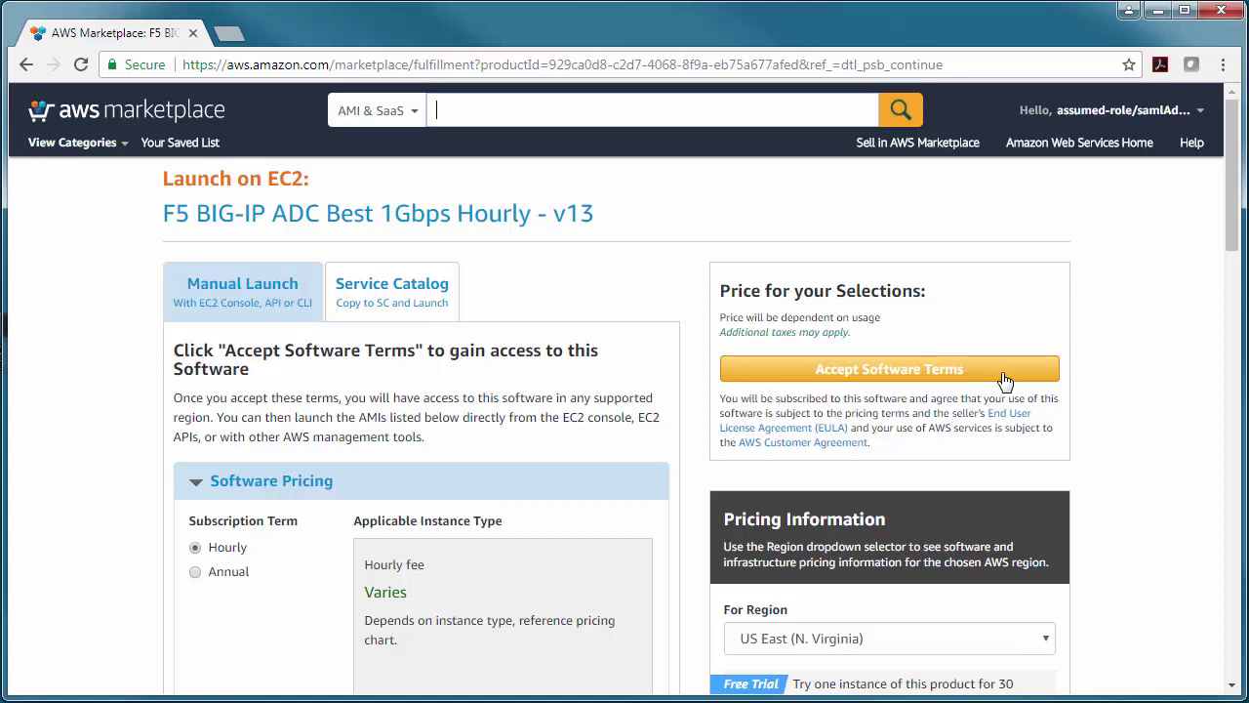
left_click(1005, 377)
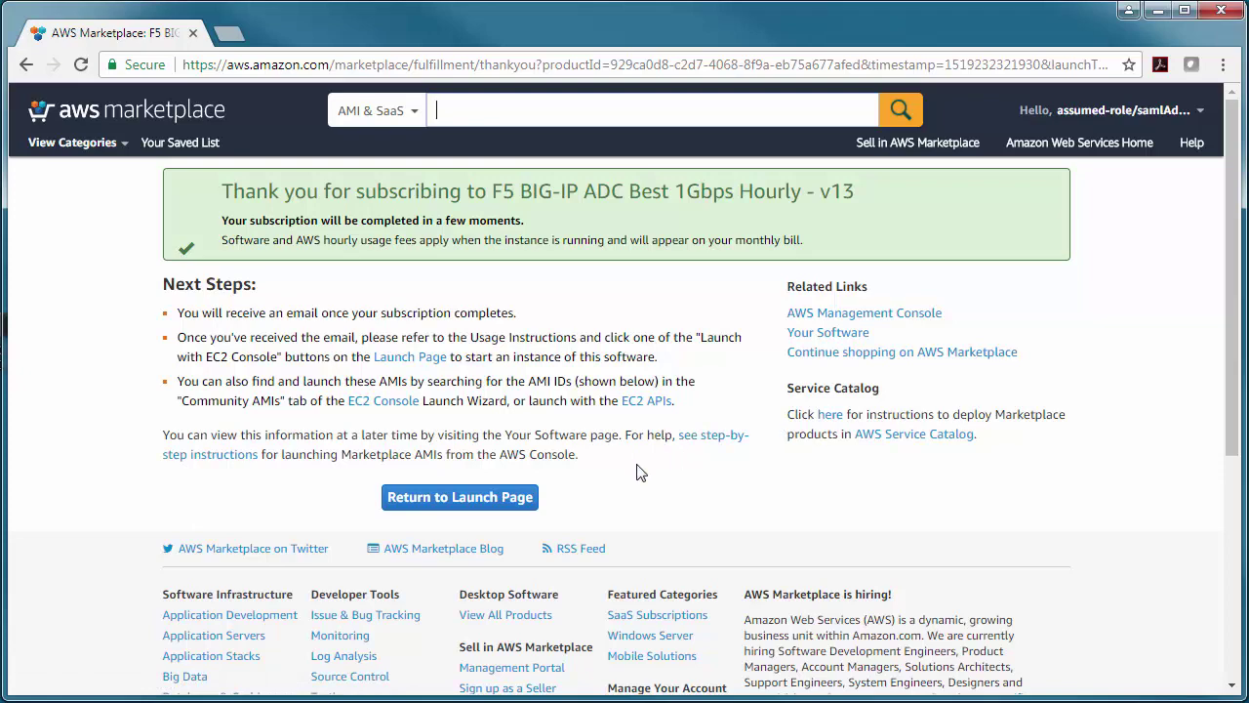
left_click(528, 510)
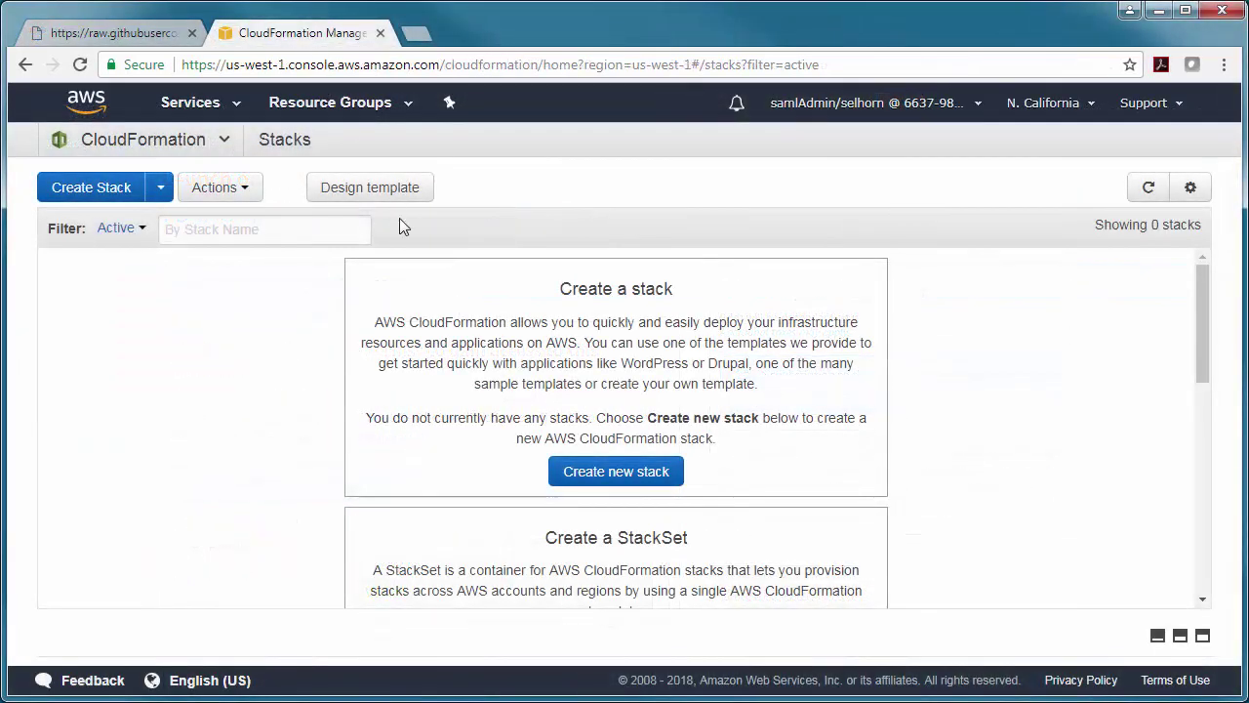
- Start a new stack from the local 1nic.template file and continue to stack details
left_click(597, 478)
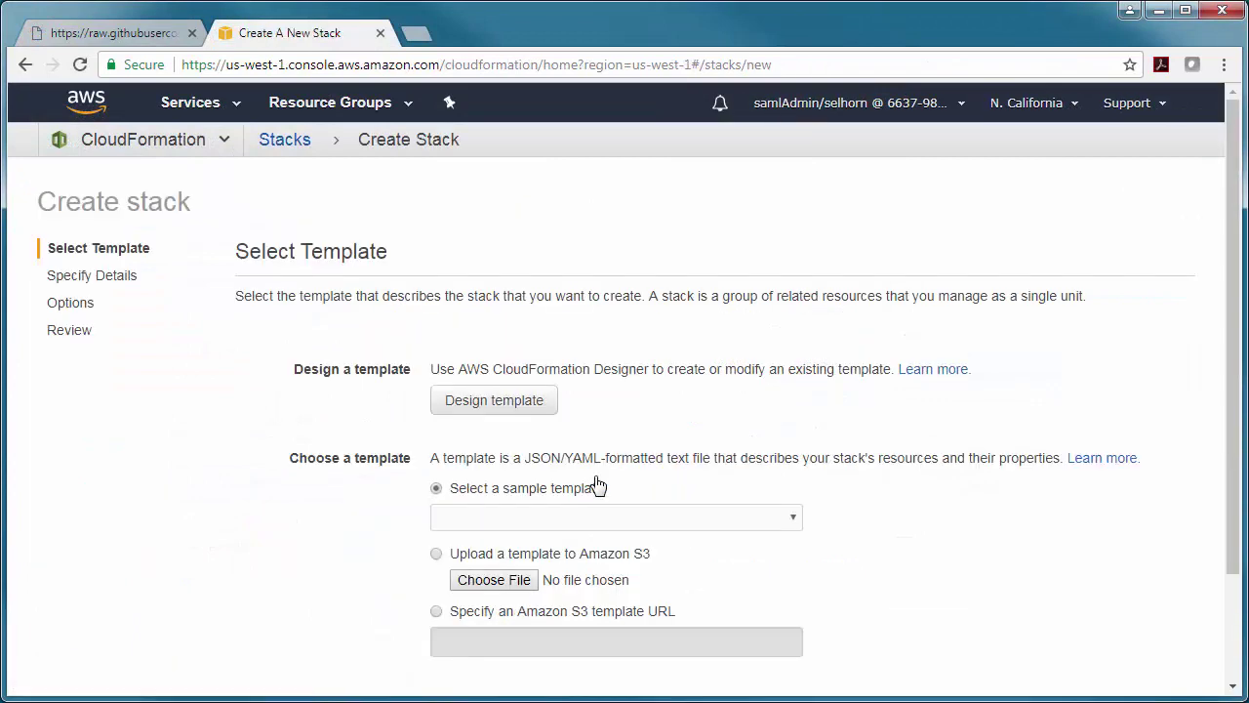
left_click(514, 585)
left_click(314, 281)
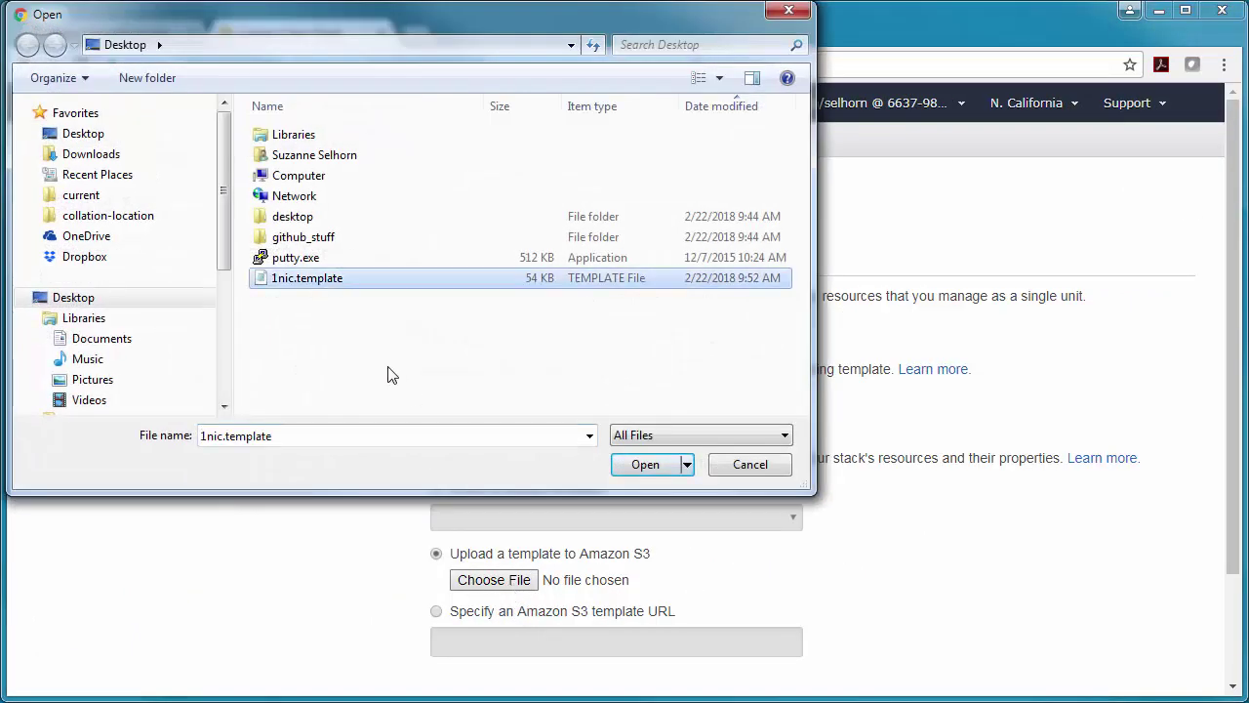
left_click(641, 469)
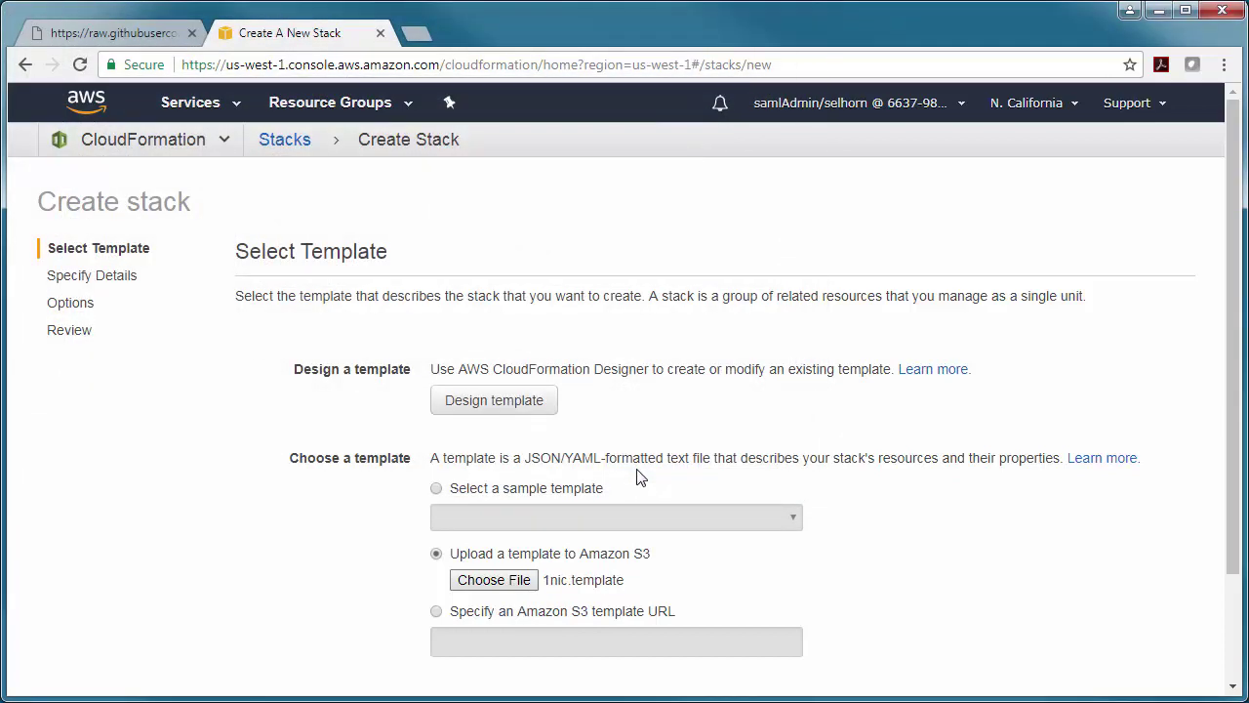
scroll(954, 580, "down", 3)
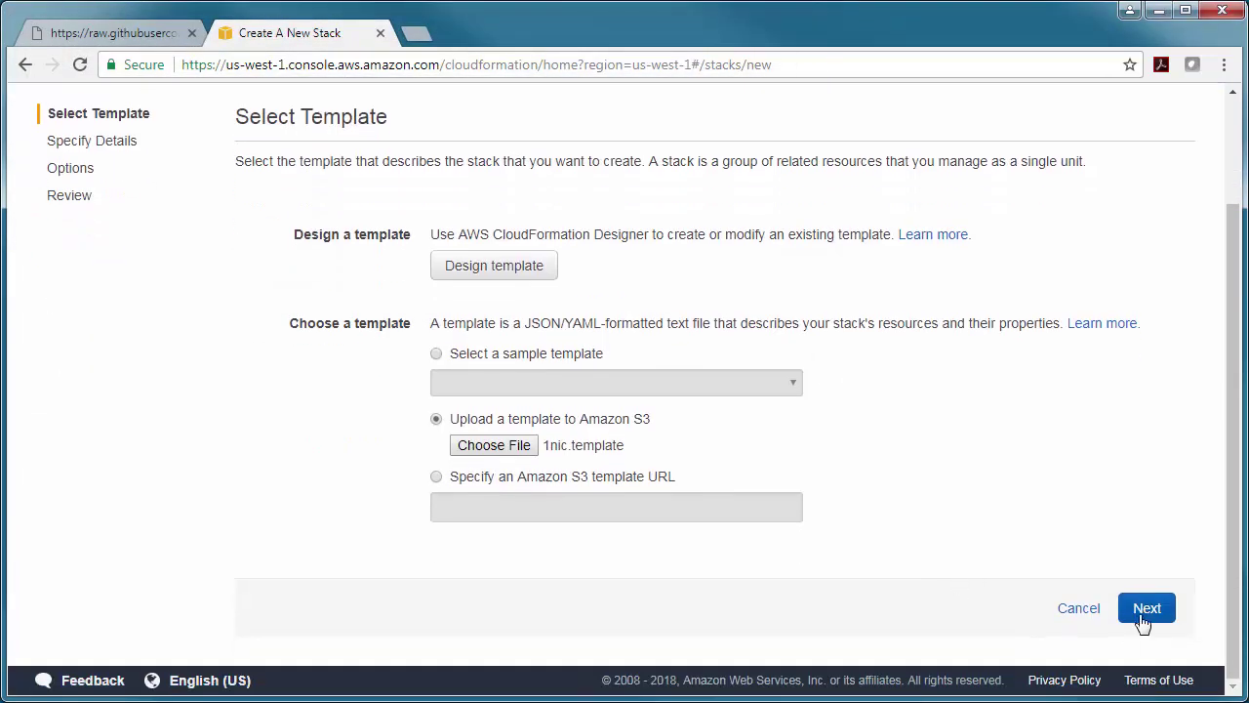
left_click(1143, 618)
- Name the stack Suzanne1NIC, with availability zone us-west-1a and SSH key selcali2
left_click(533, 259)
type("Su")
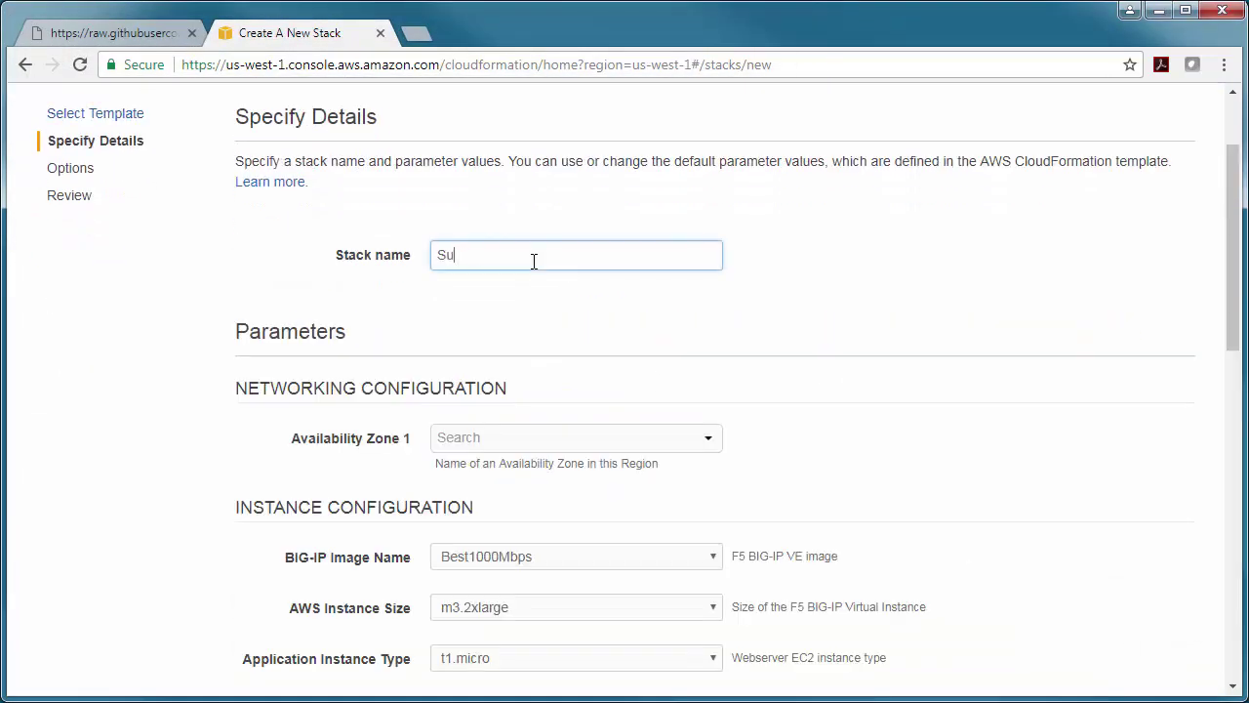
type("zanne1NIC")
left_click(532, 439)
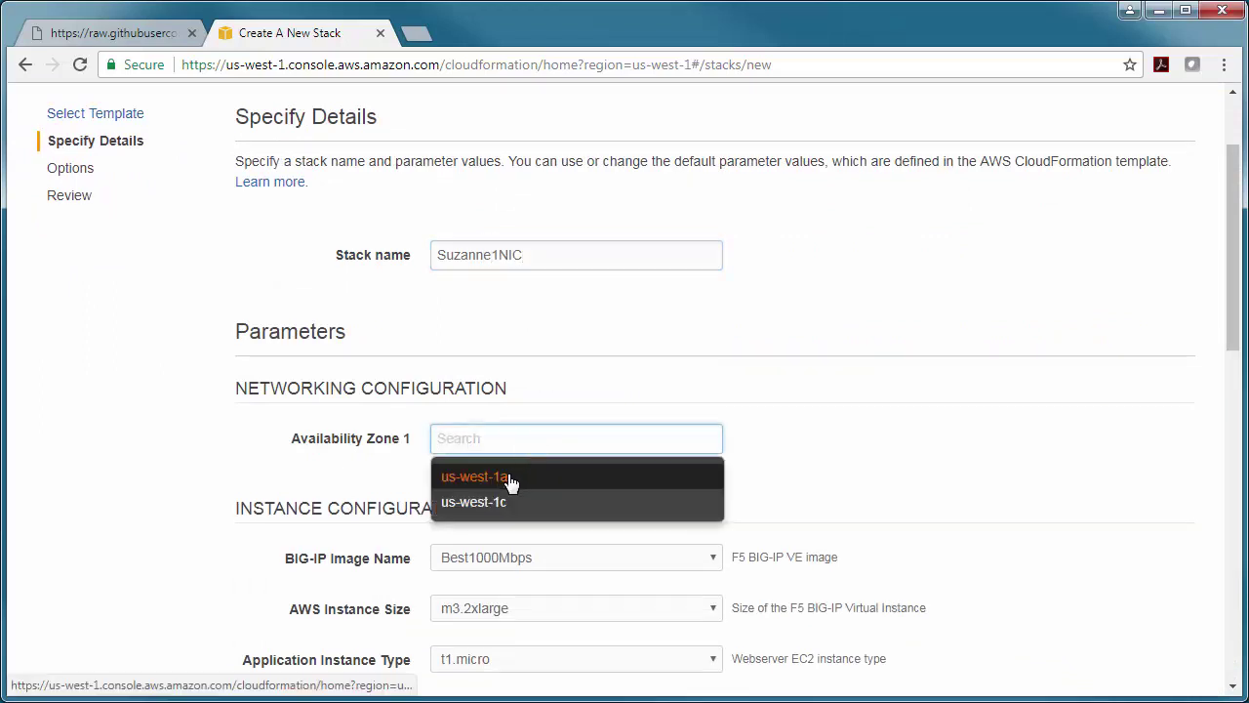
left_click(508, 478)
scroll(511, 483, "down", 2)
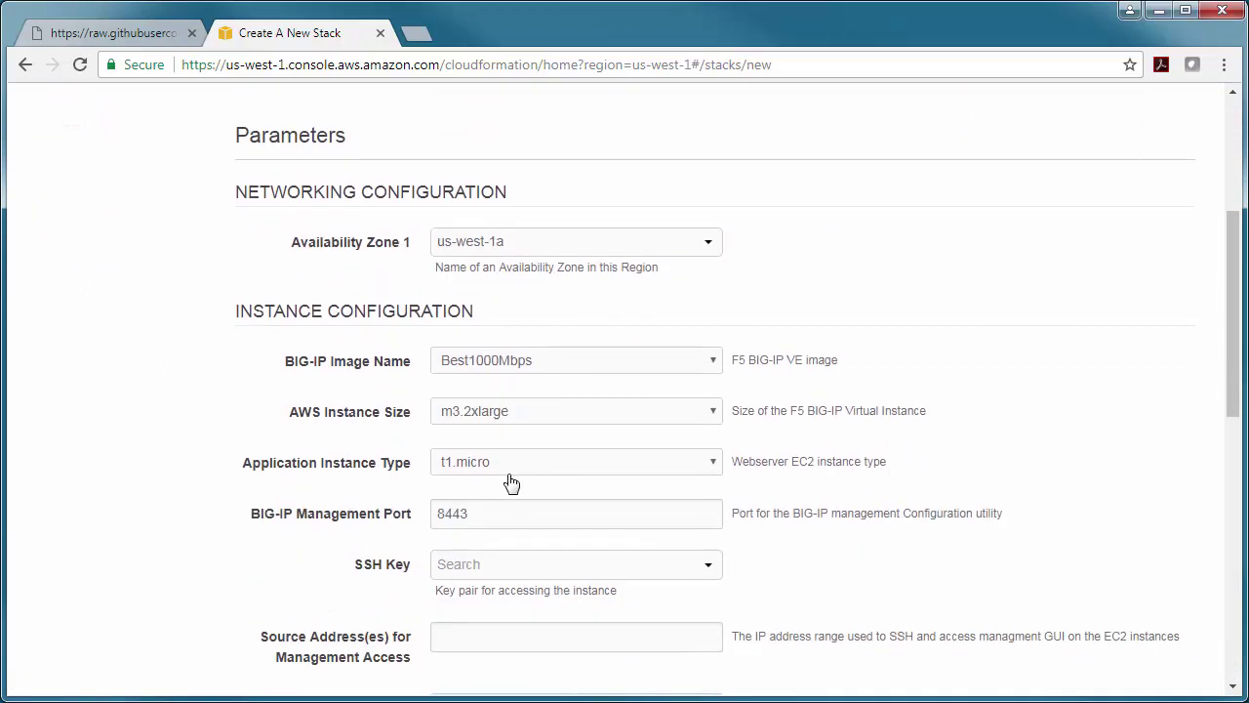
scroll(510, 482, "down", 1)
left_click(510, 482)
left_click(508, 505)
- Allow 0.0.0.0/0 for both management and web application access, then go to Options
left_click(475, 539)
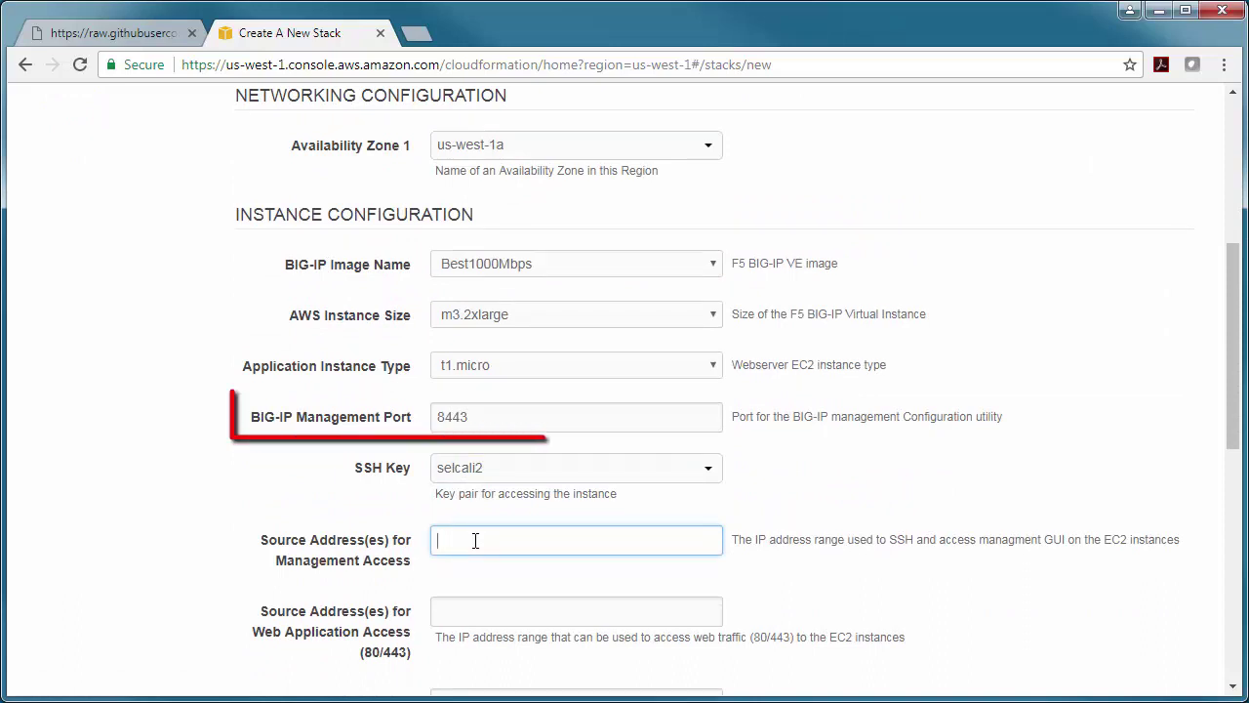
type("0.0.0.0/0")
key("Tab")
type("0")
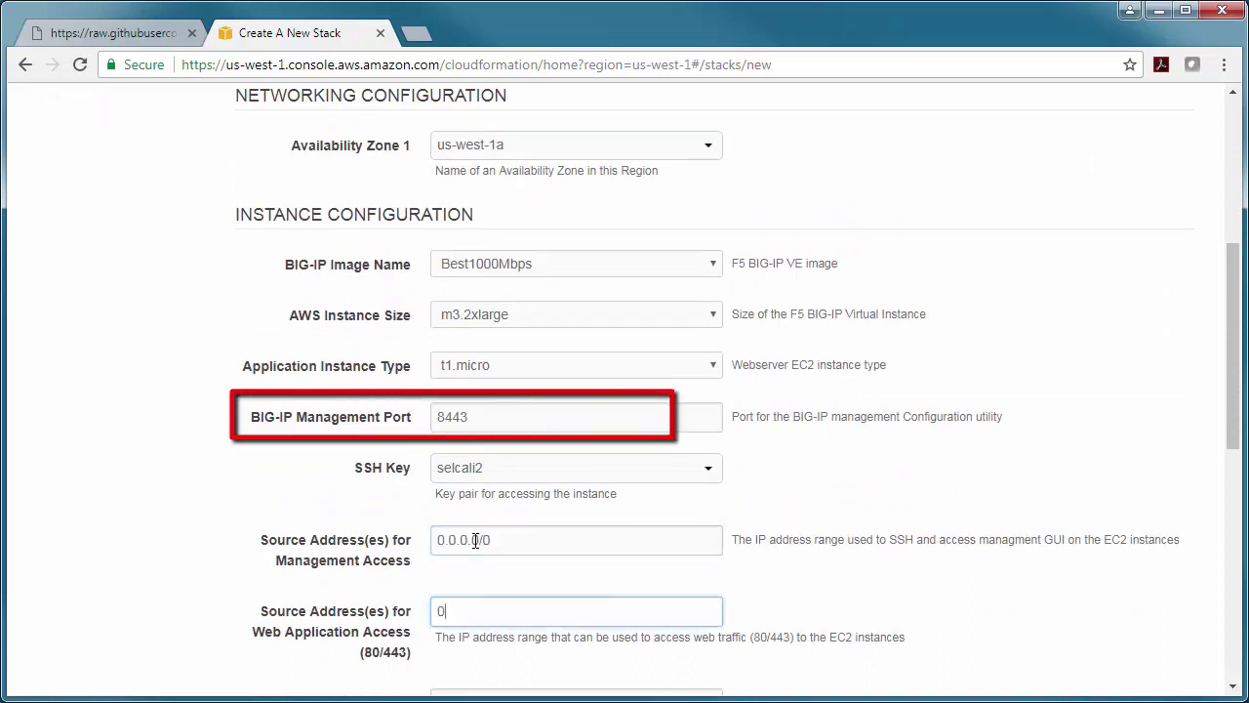
type(".0.0.0/0")
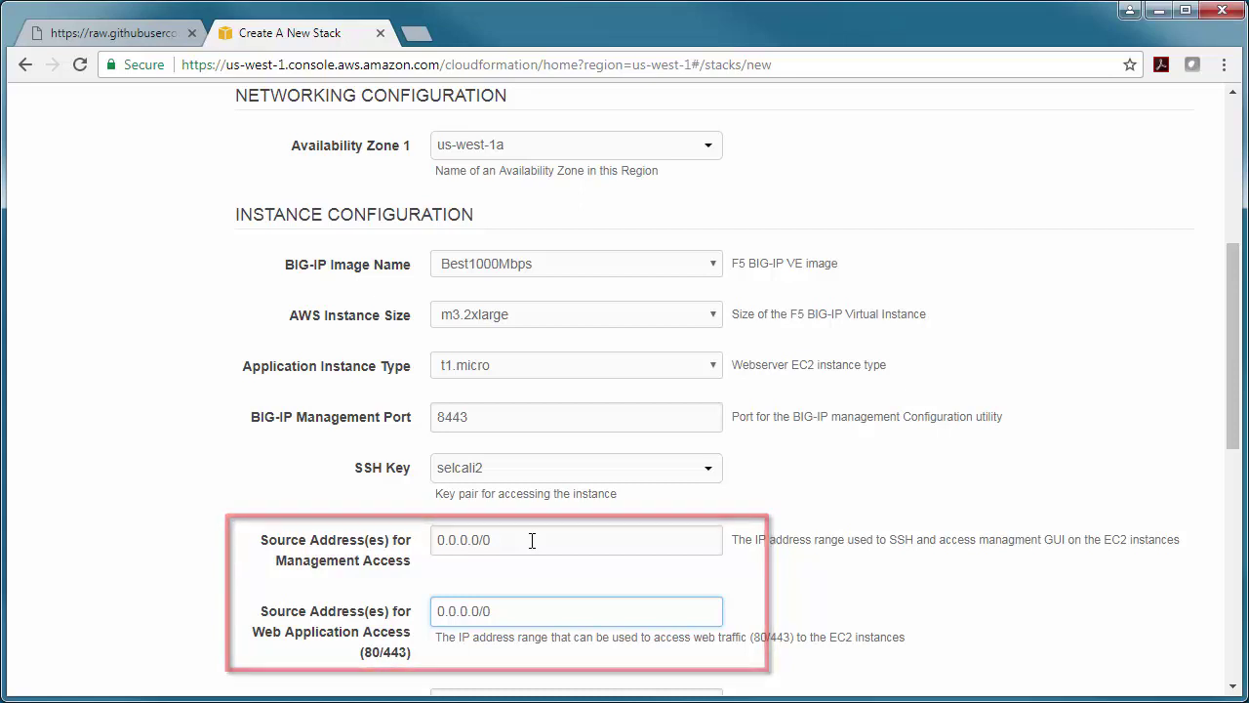
left_click(795, 598)
scroll(796, 597, "down", 7)
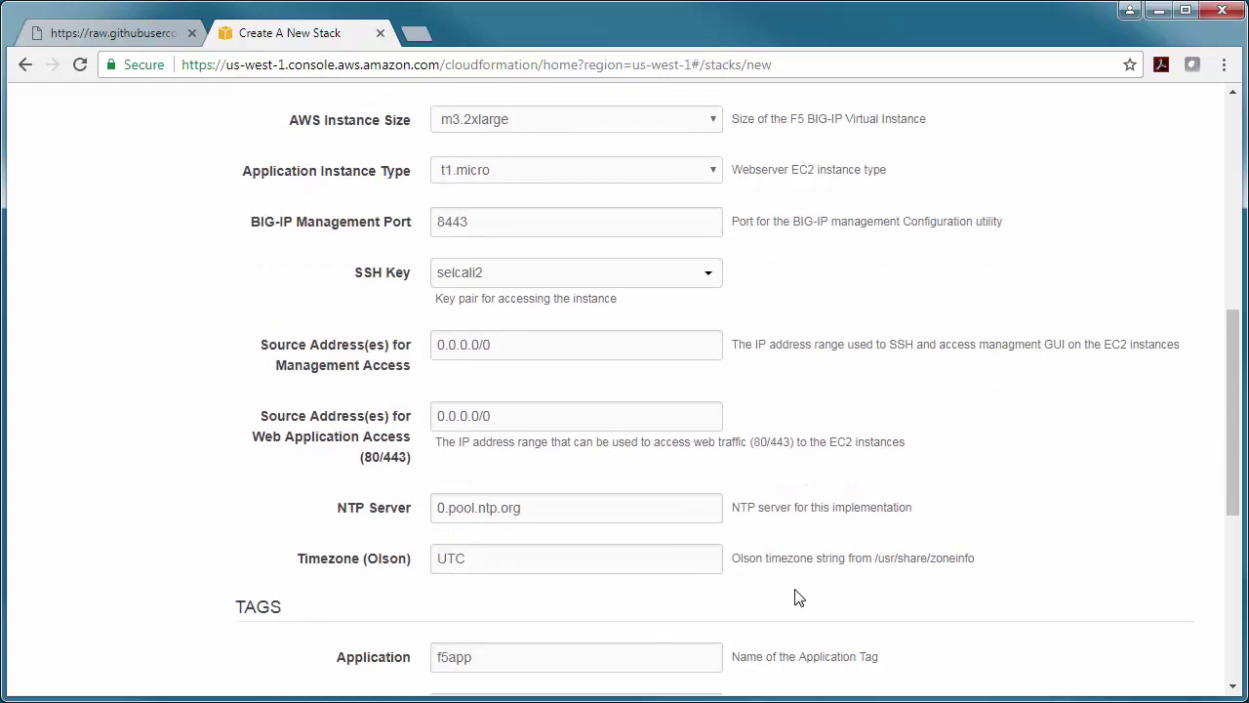
left_click(1164, 613)
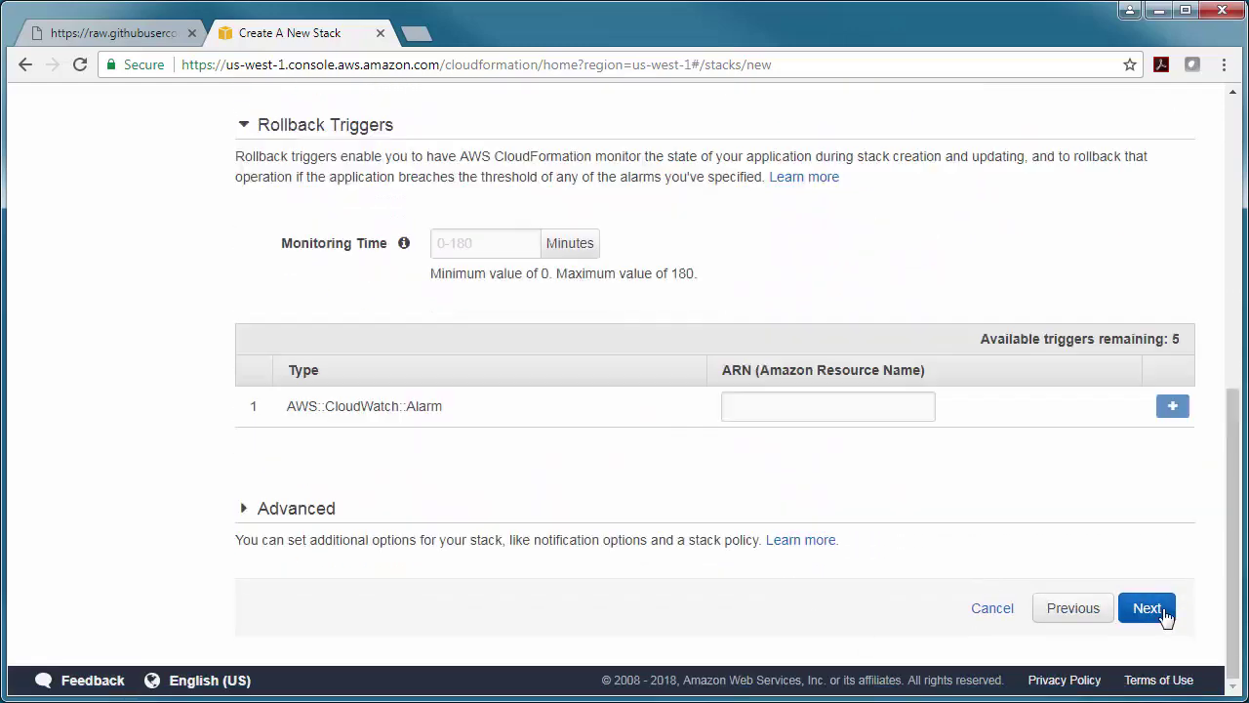
- Acknowledge that IAM resources may be created and create the stack
left_click(1164, 612)
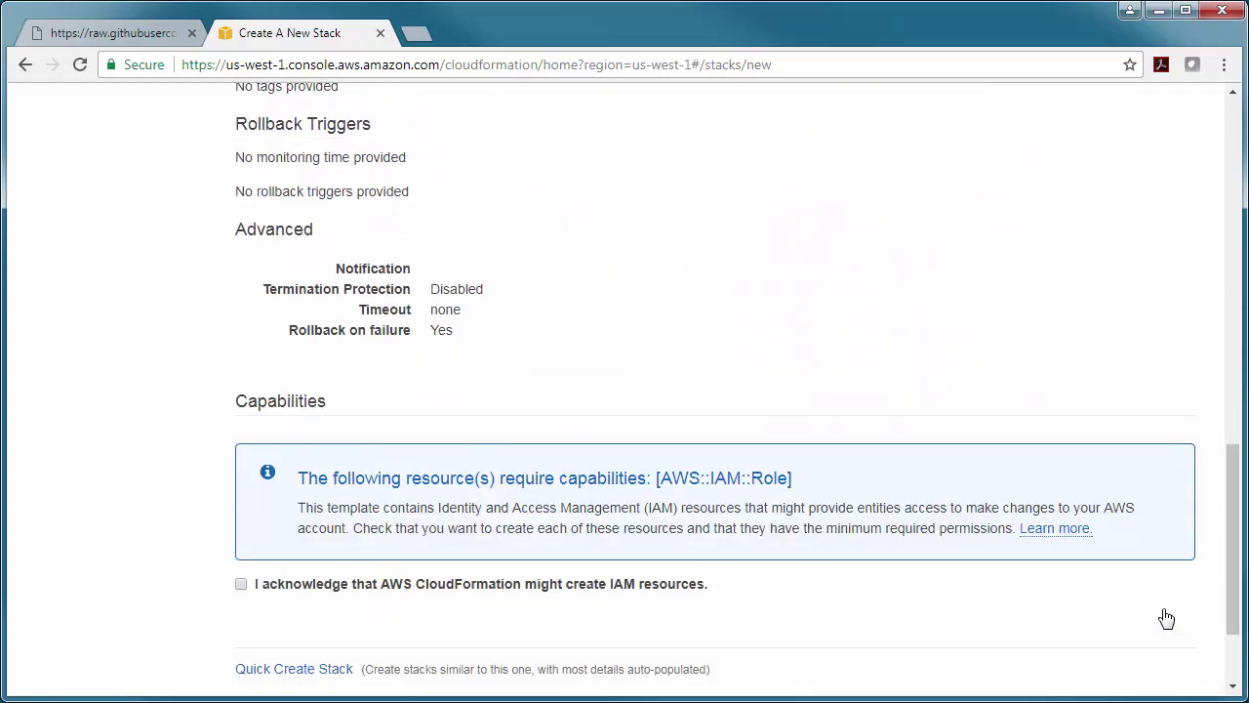
left_click(240, 585)
scroll(356, 623, "down", 1)
scroll(356, 623, "down", 1)
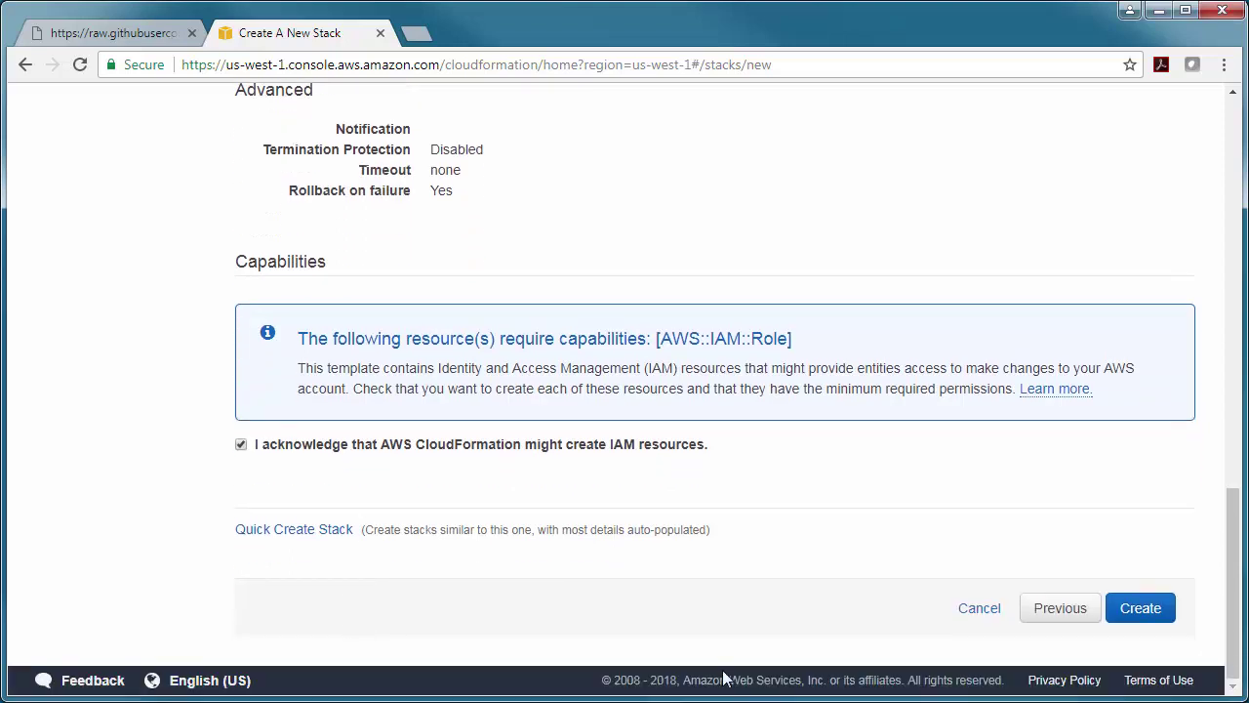
left_click(1144, 623)
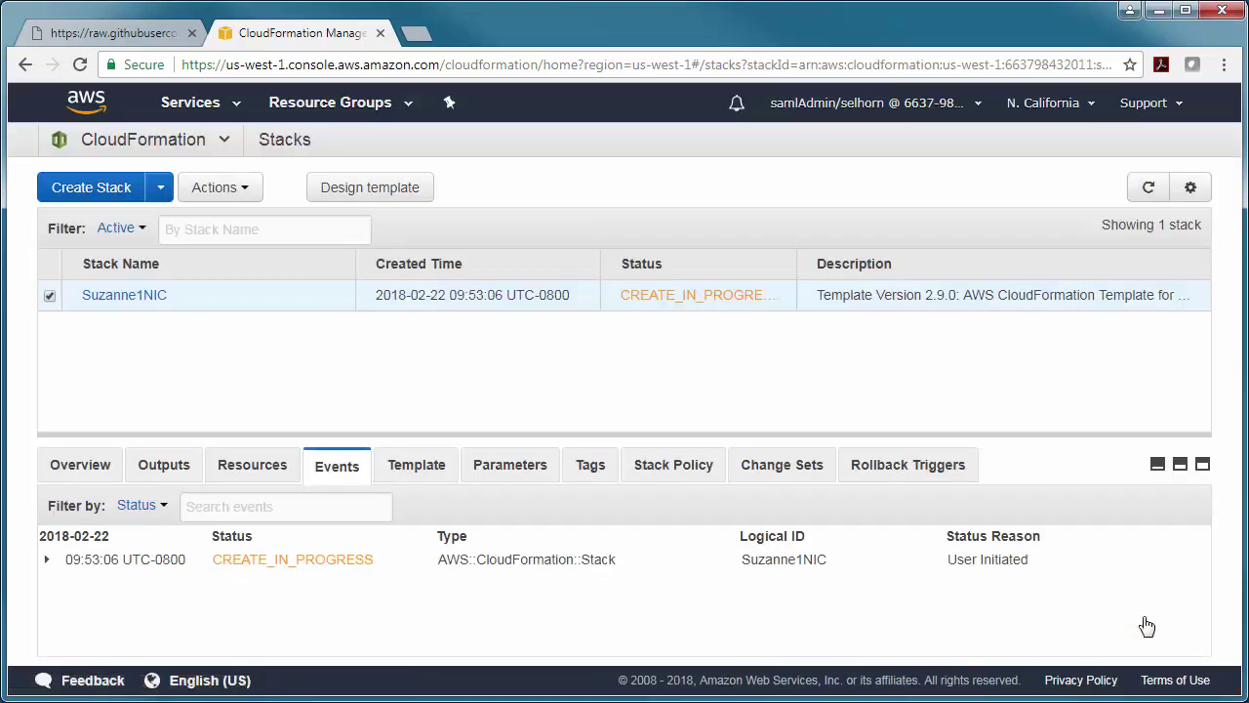
- Refresh the stack events until the status shows CREATE_COMPLETE
left_click(1158, 200)
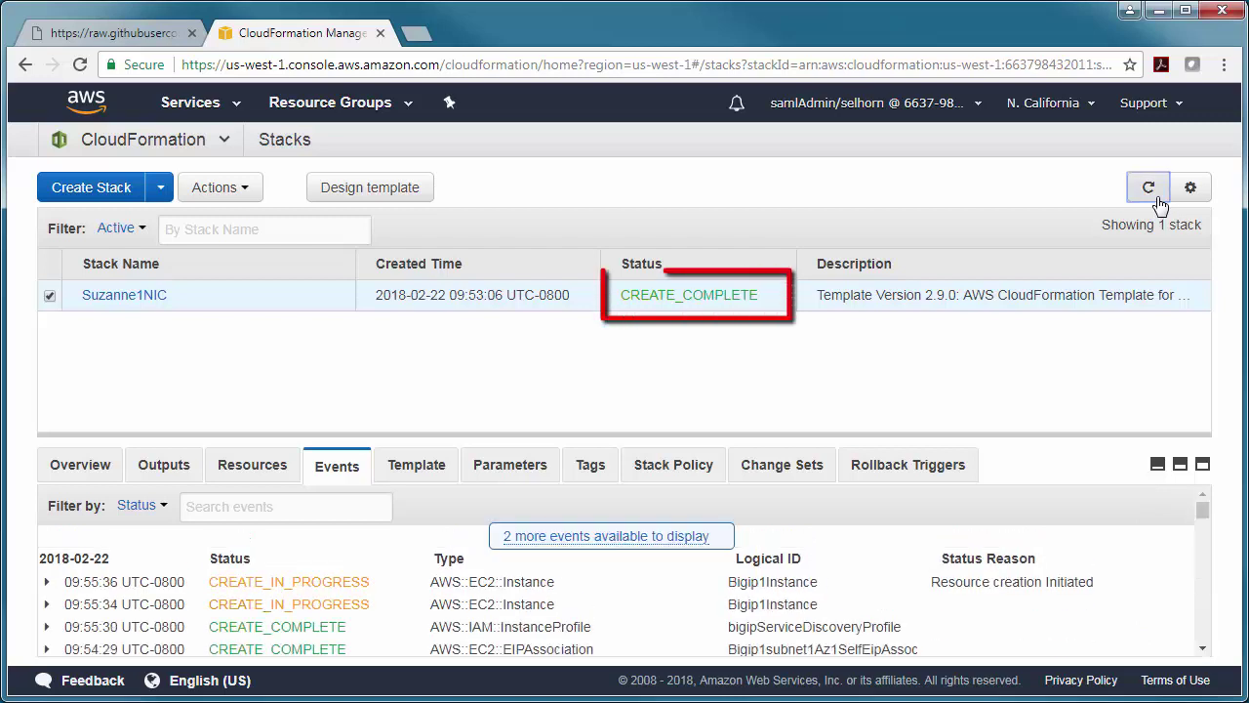
left_click(1160, 203)
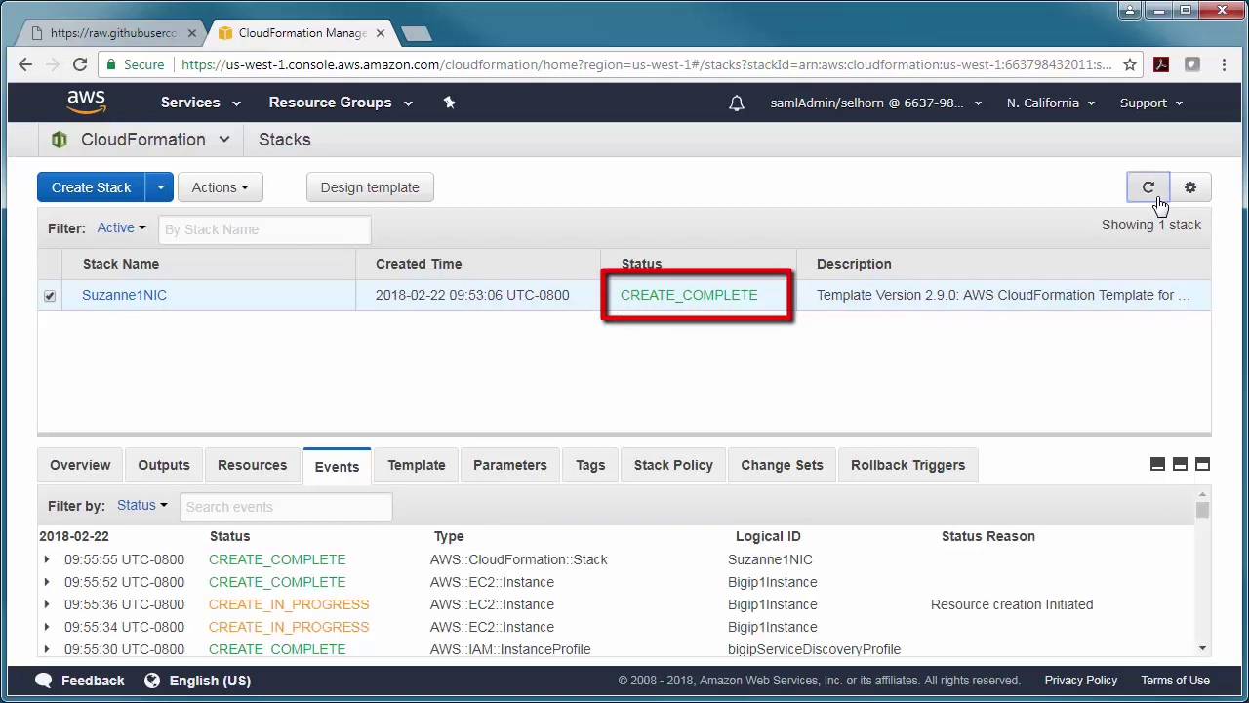
left_click(231, 115)
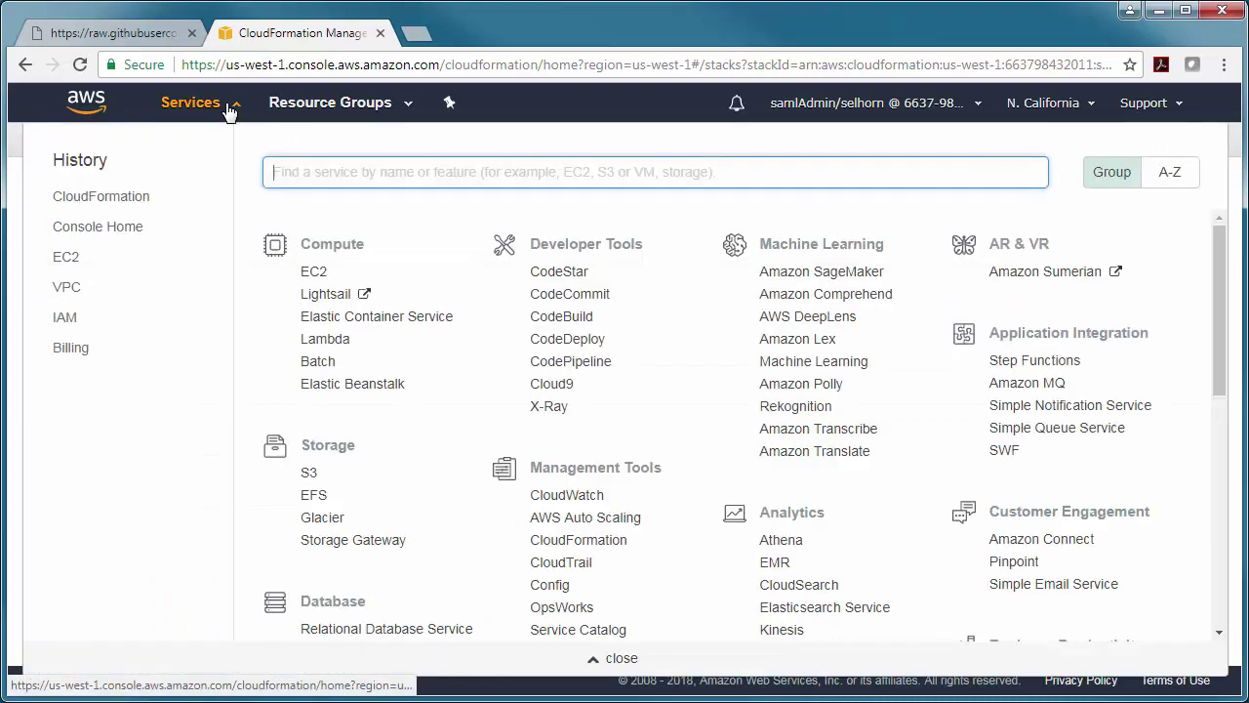
- Inspect the stack's 10.0.0.0/16 VPC and list its Bigip and Webserver security groups
left_click(70, 296)
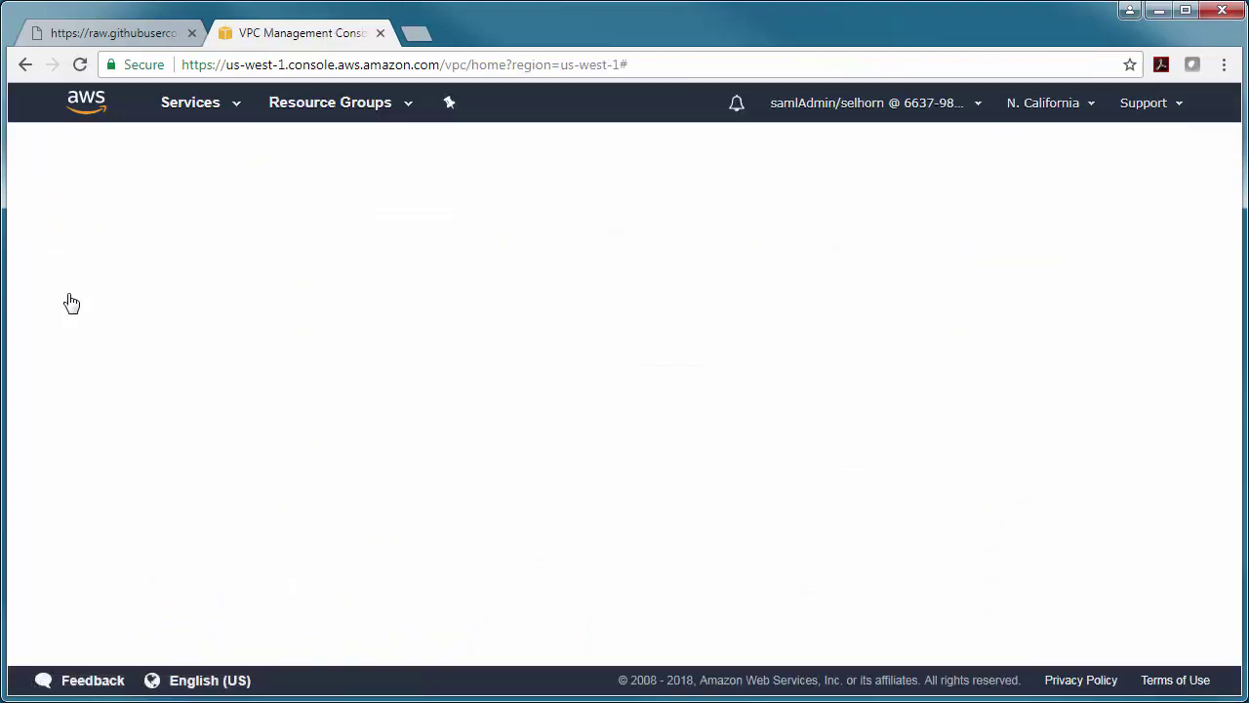
left_click(252, 338)
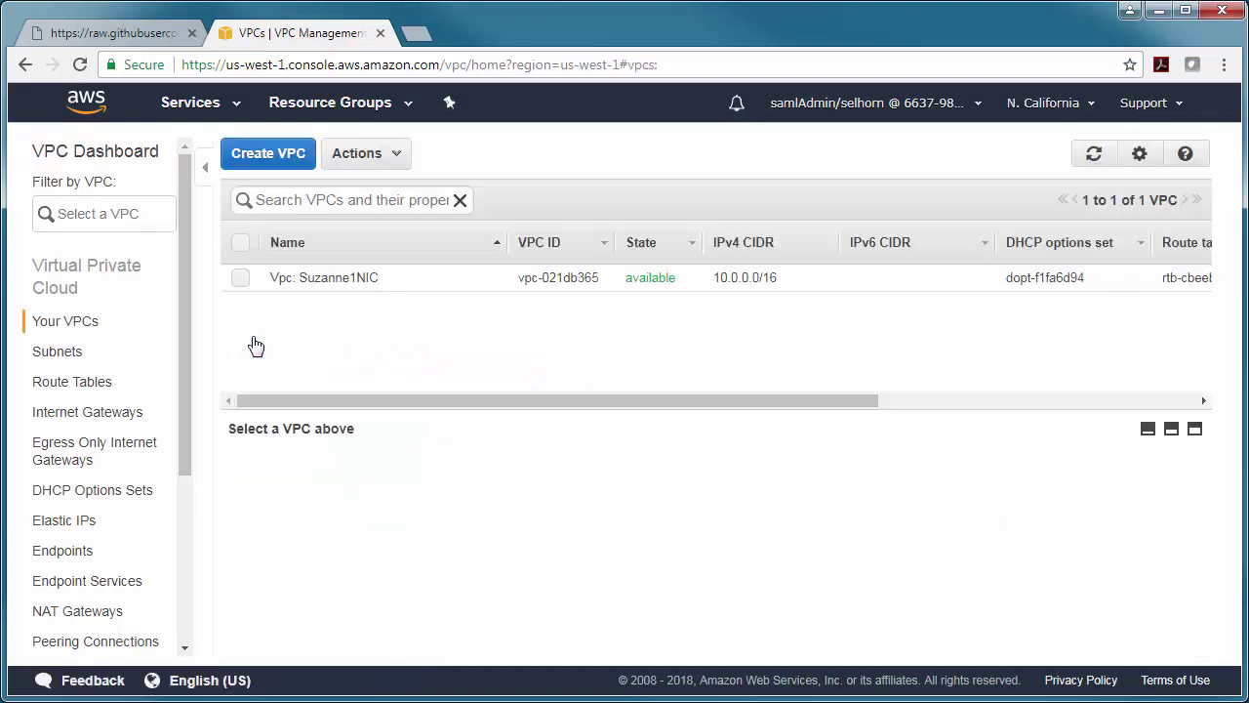
left_click(374, 280)
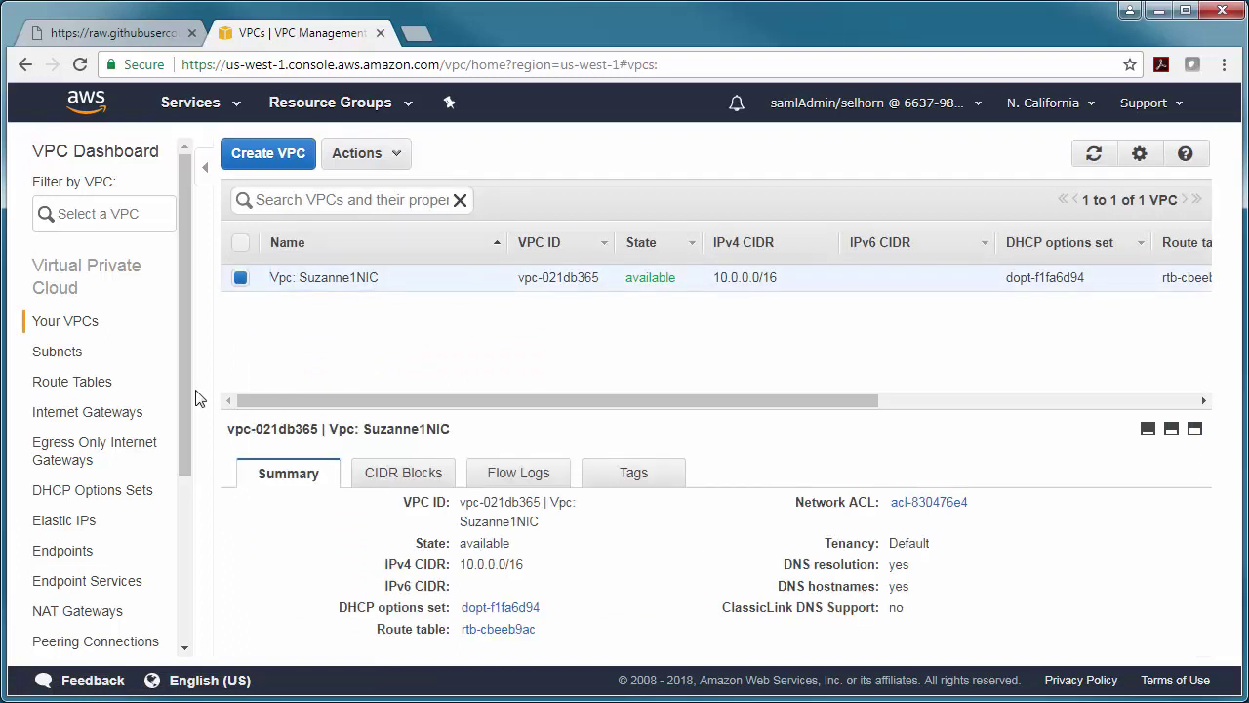
left_click_drag(186, 402, 161, 527)
left_click(105, 572)
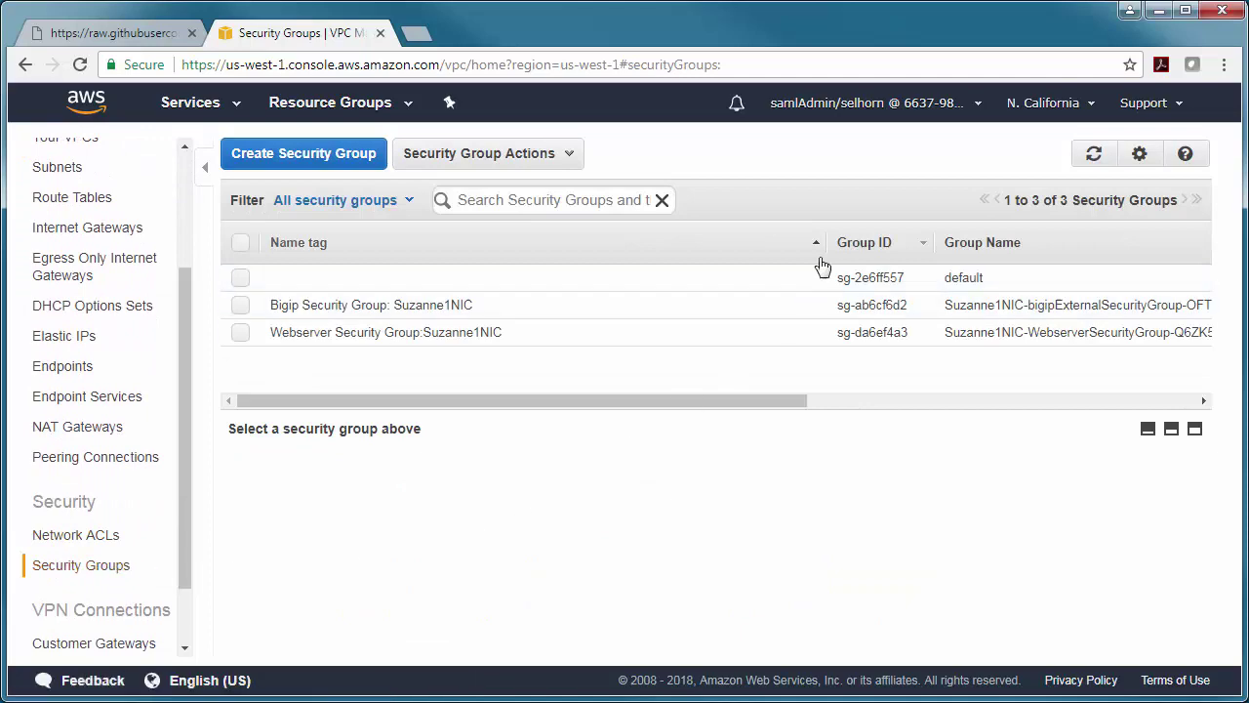
left_click_drag(823, 246, 513, 243)
left_click(182, 105)
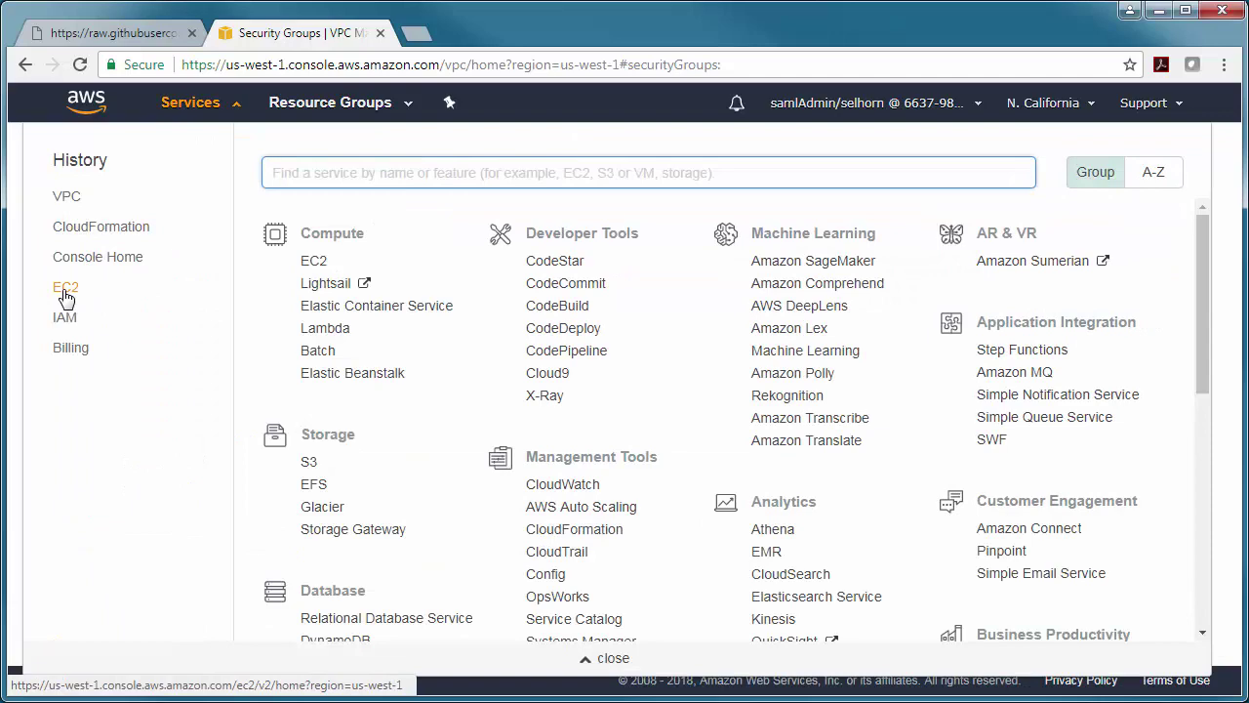
- List the running BIG-IP and Webserver instances and show BIG-IP's public IP 52.52.32.162
left_click(62, 290)
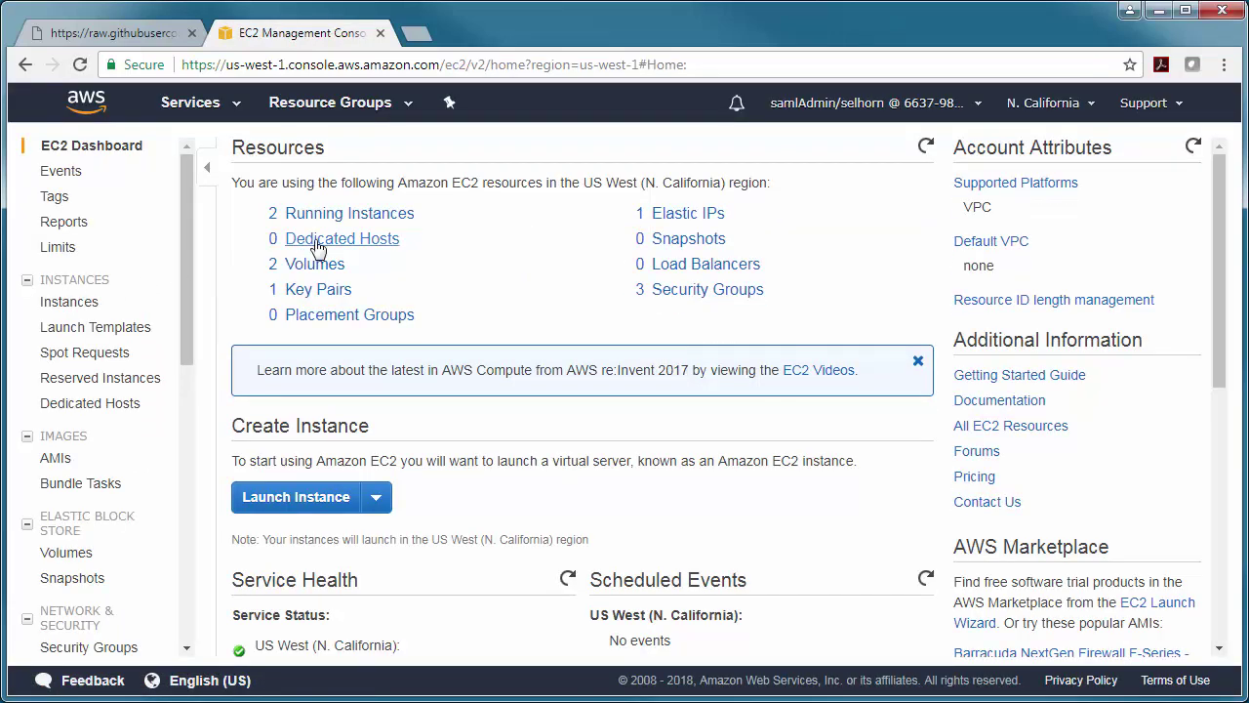
left_click(353, 211)
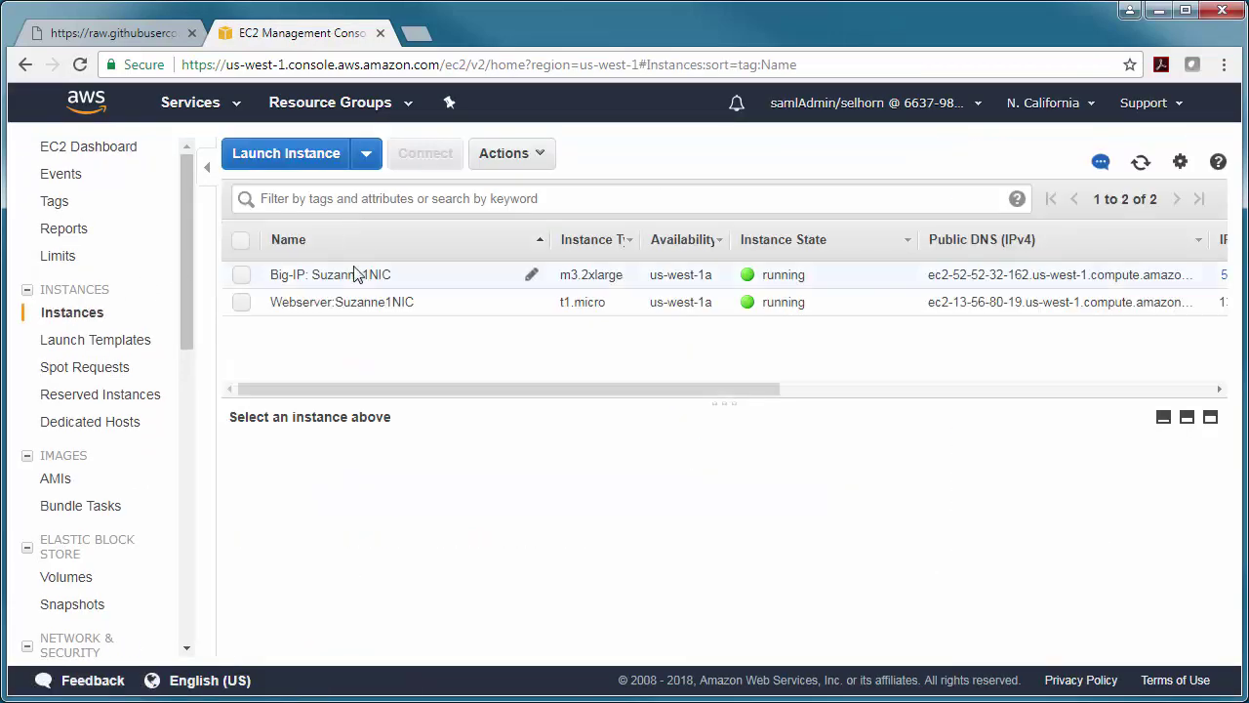
left_click(355, 273)
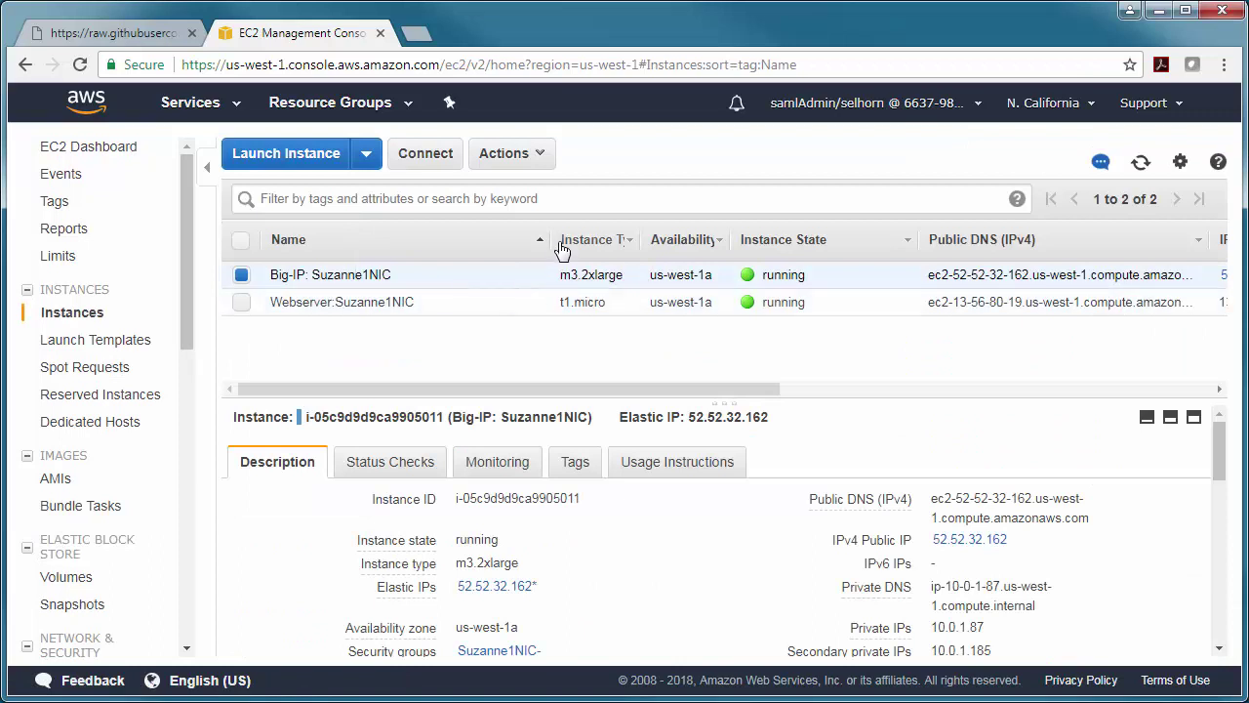
left_click_drag(553, 241, 430, 241)
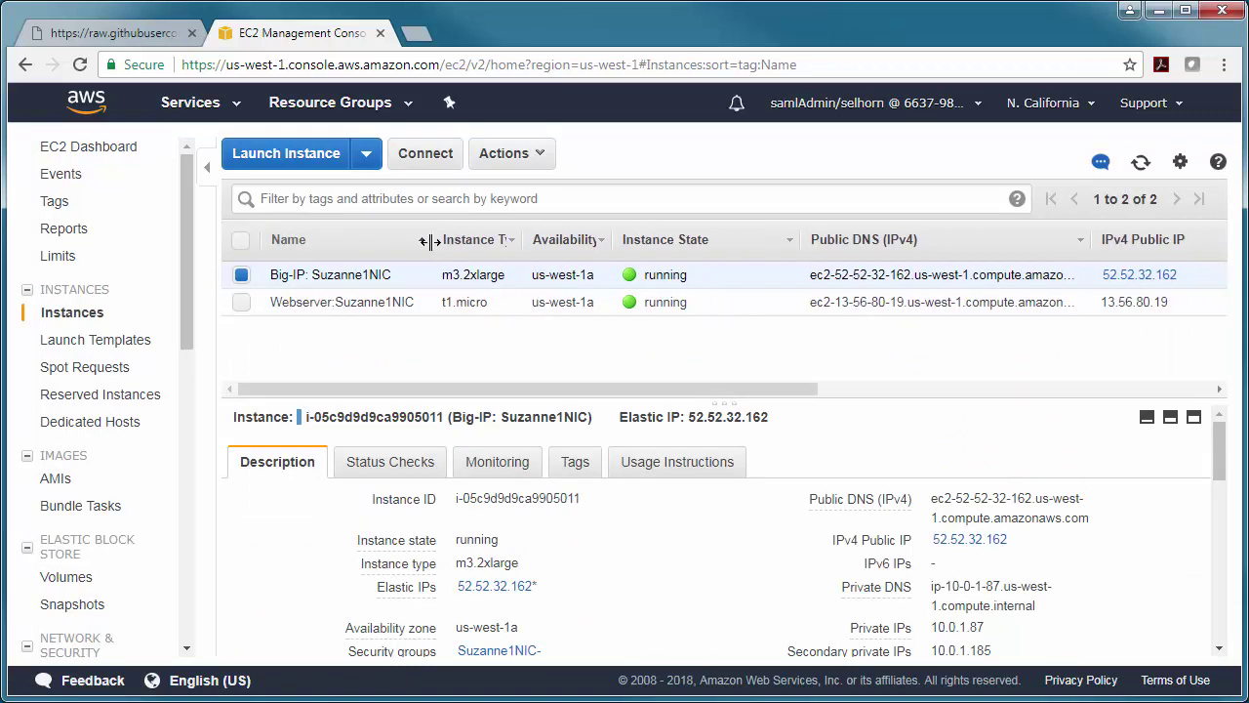
scroll(508, 449, "down", 1)
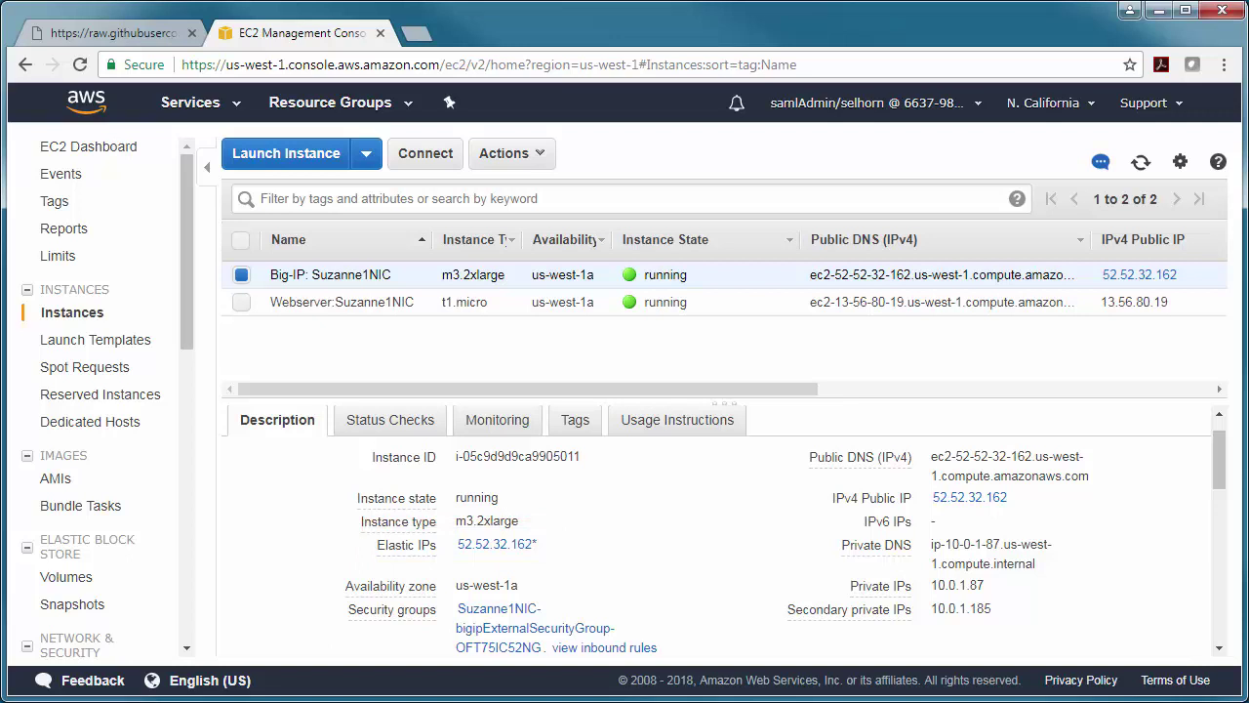
- Browse to 52.52.32.162:80 in a new tab to load the F5 Demo App
left_click(424, 43)
type("52.52.32.162")
type(":80")
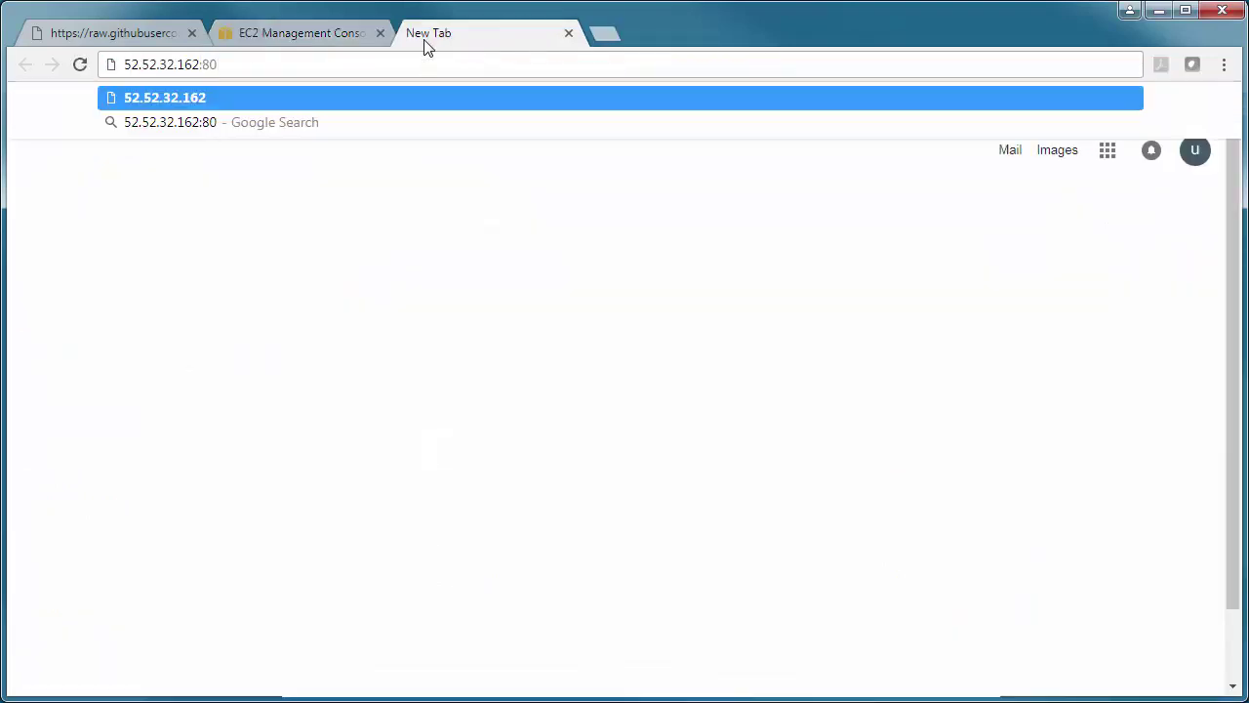
key("Return")
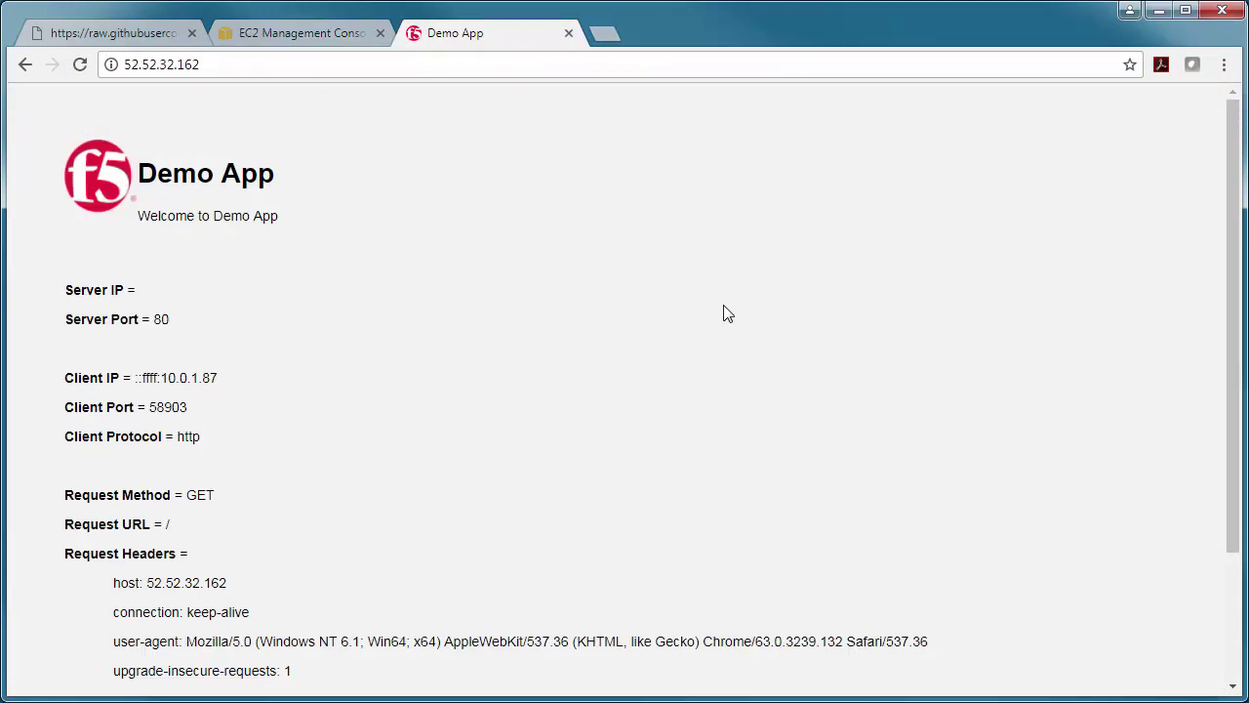
- Connect PuTTY to the BIG-IP using the selcali2.ppk private key and accept the host key
left_click(371, 513)
left_click(410, 498)
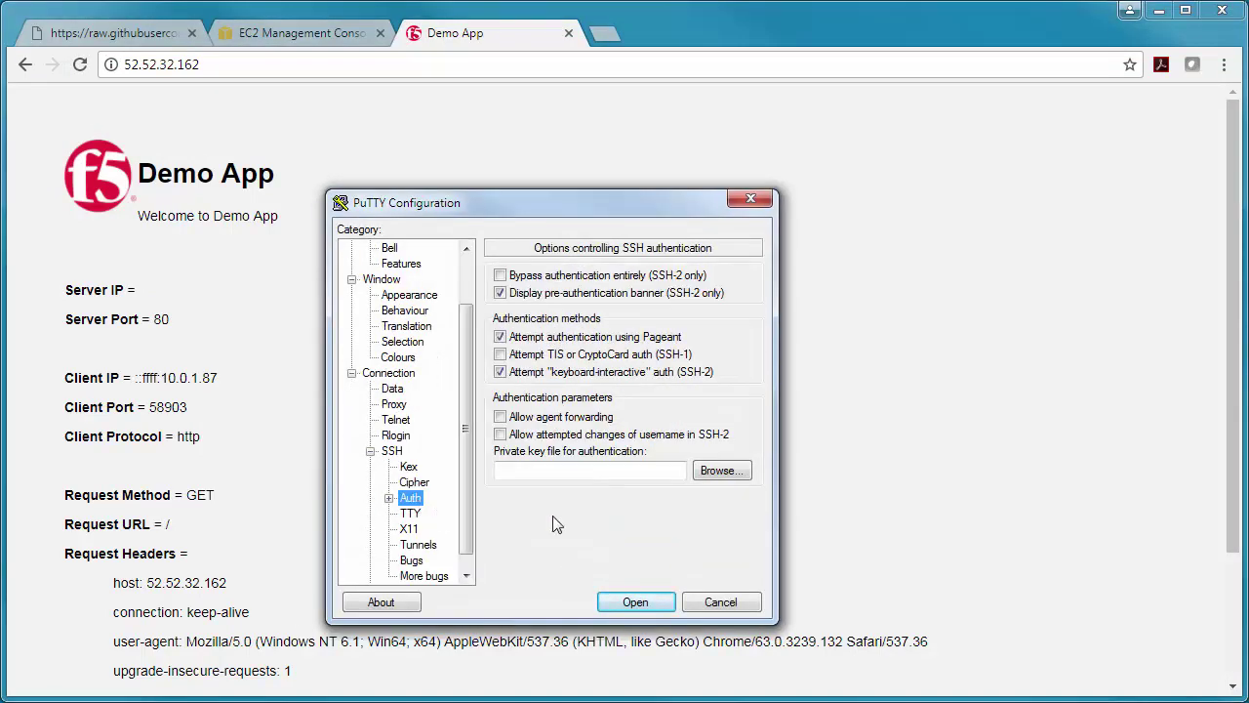
left_click(722, 470)
left_click(440, 359)
double_click(541, 413)
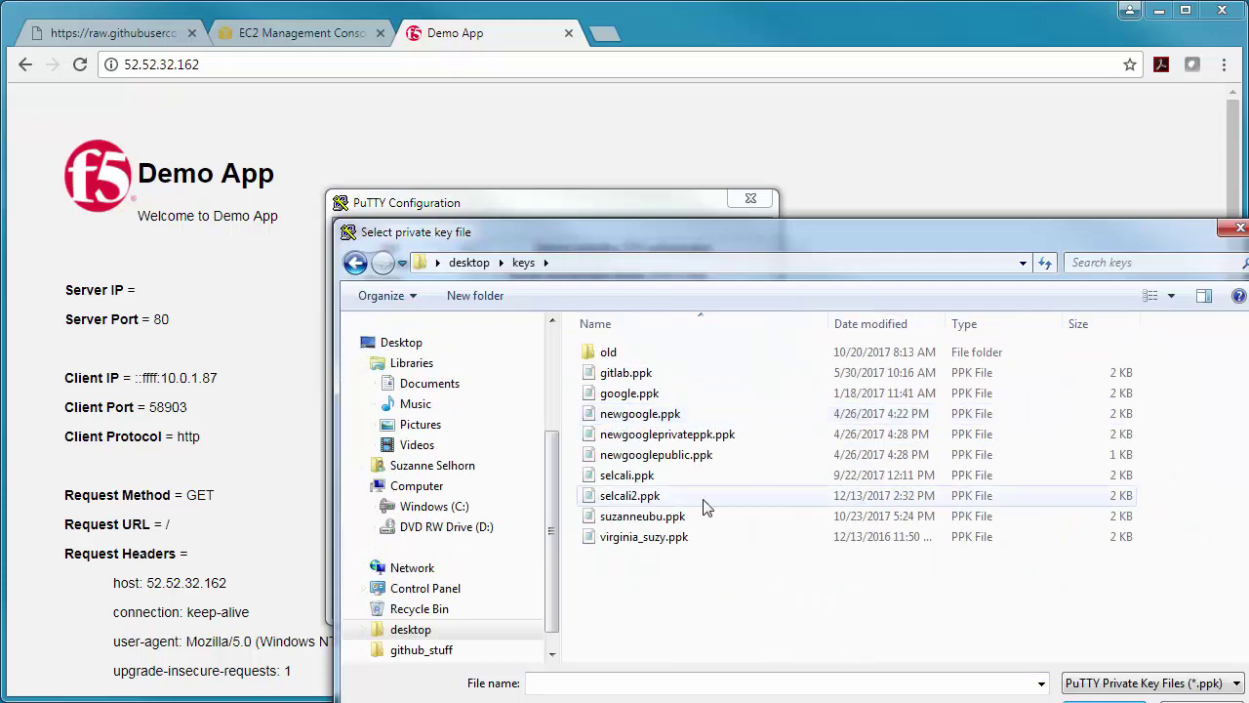
double_click(706, 505)
left_click(514, 528)
left_click_drag(291, 109, 580, 124)
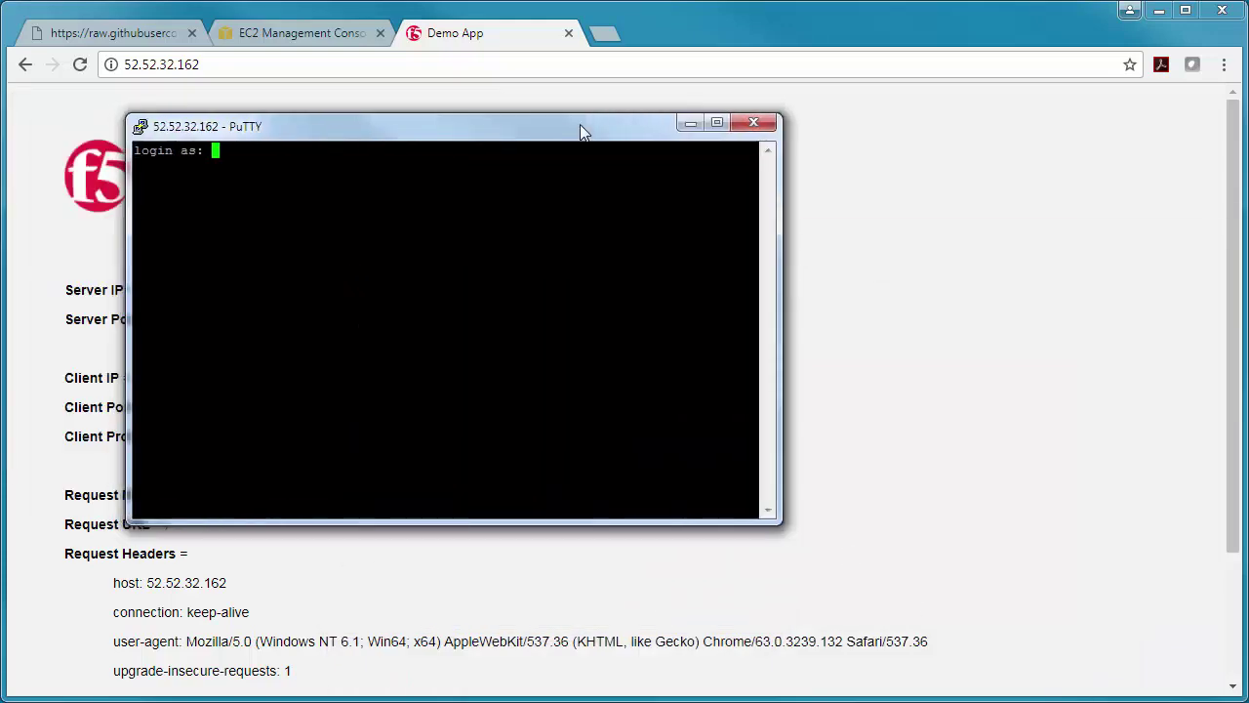
- Log in as admin, set a new admin password with 'modify auth password admin', and run 'save sys config'
type("admin")
key("Return")
type("modify auth password admin")
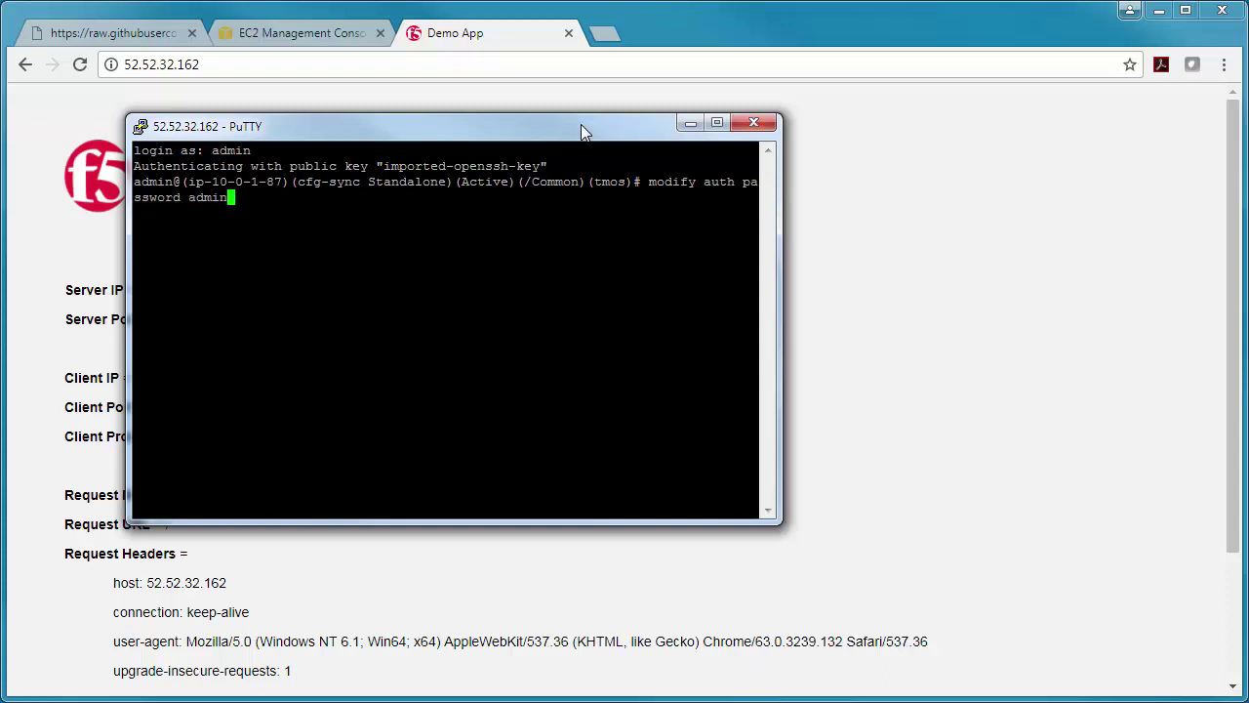
key("Return")
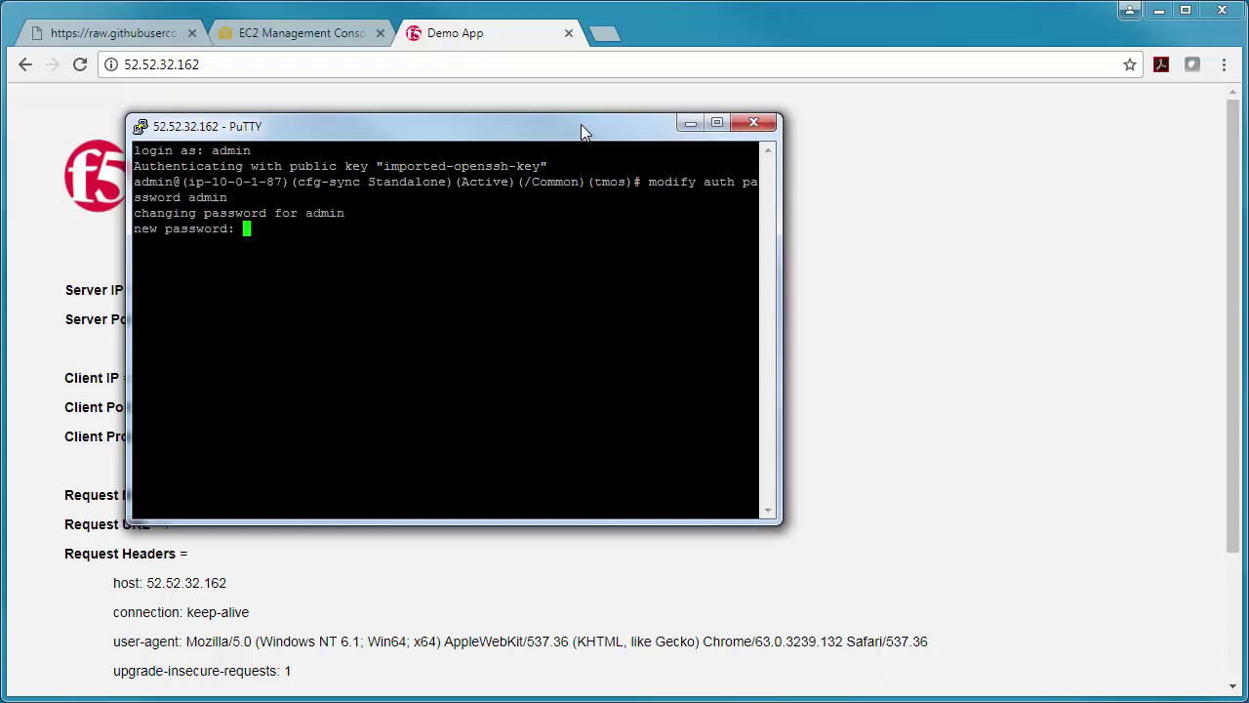
key("Return")
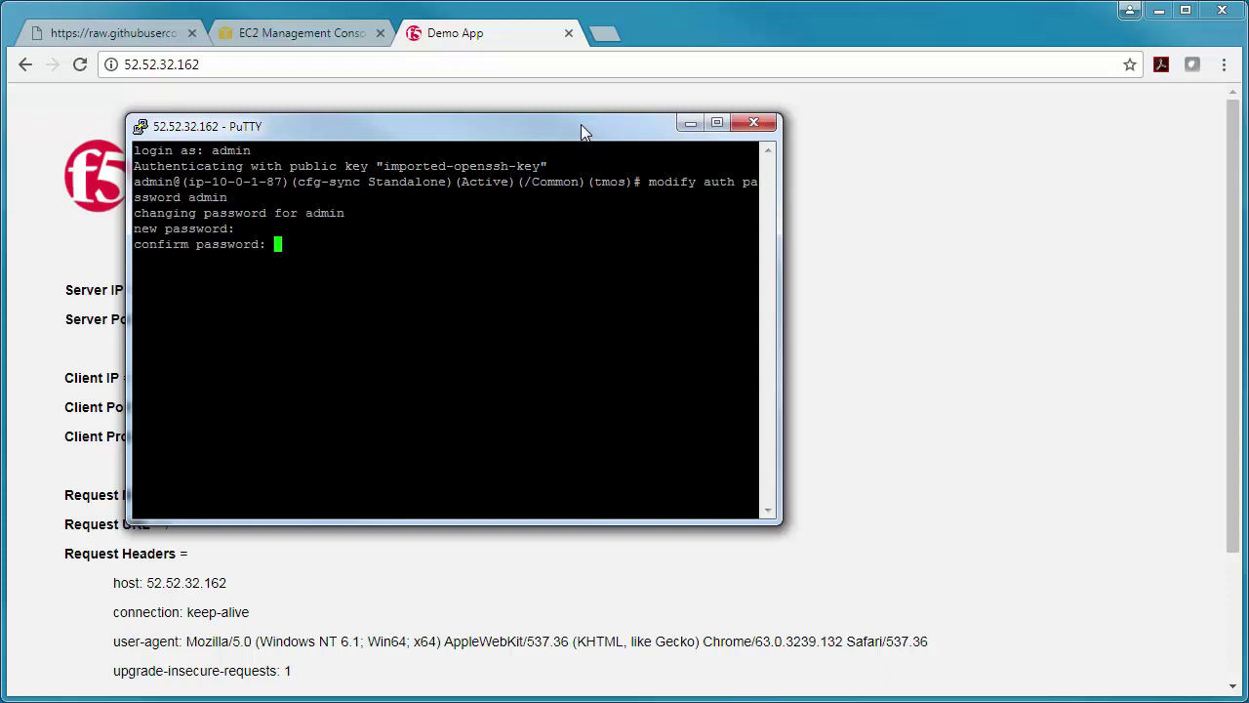
key("Return")
type("save sys")
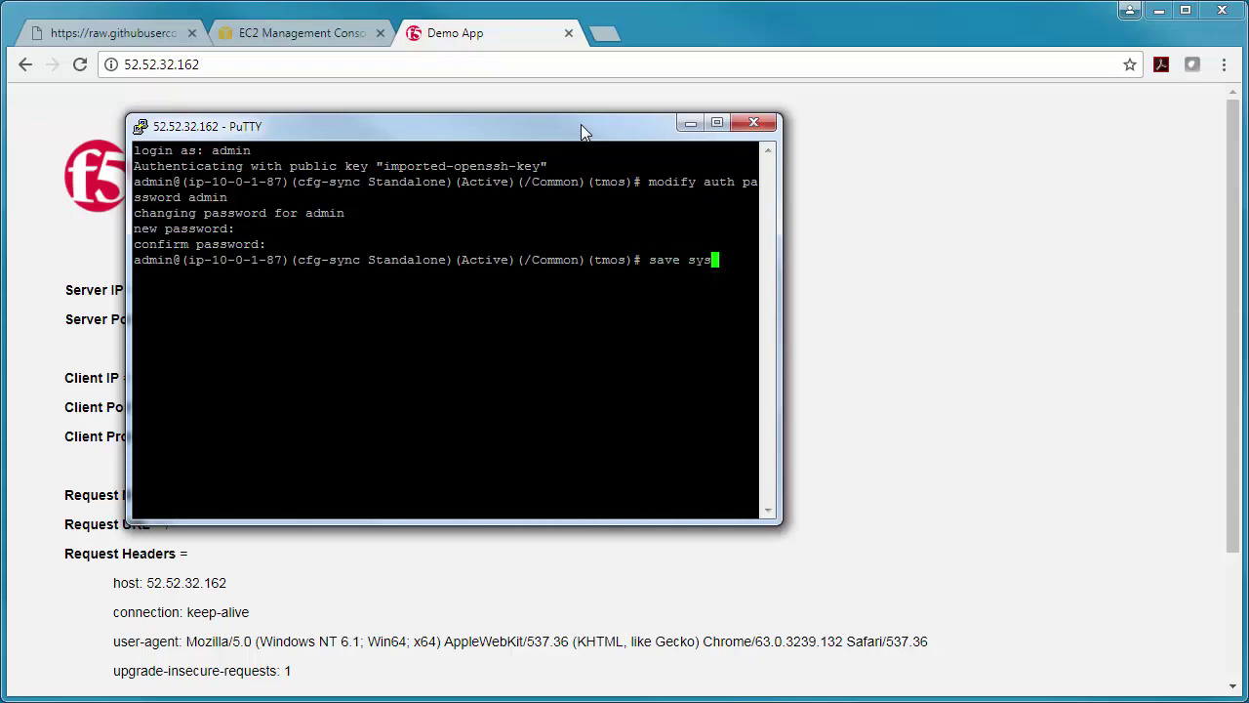
type(" config")
key("Return")
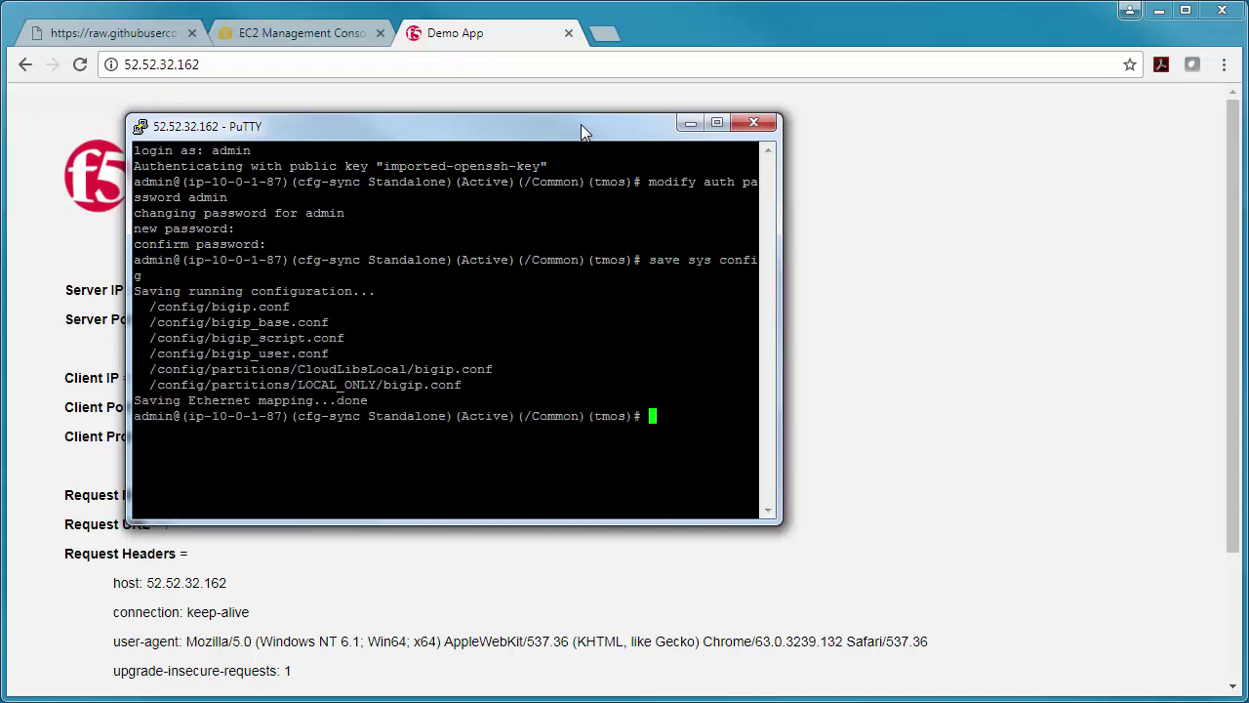
left_click(690, 123)
left_click(605, 32)
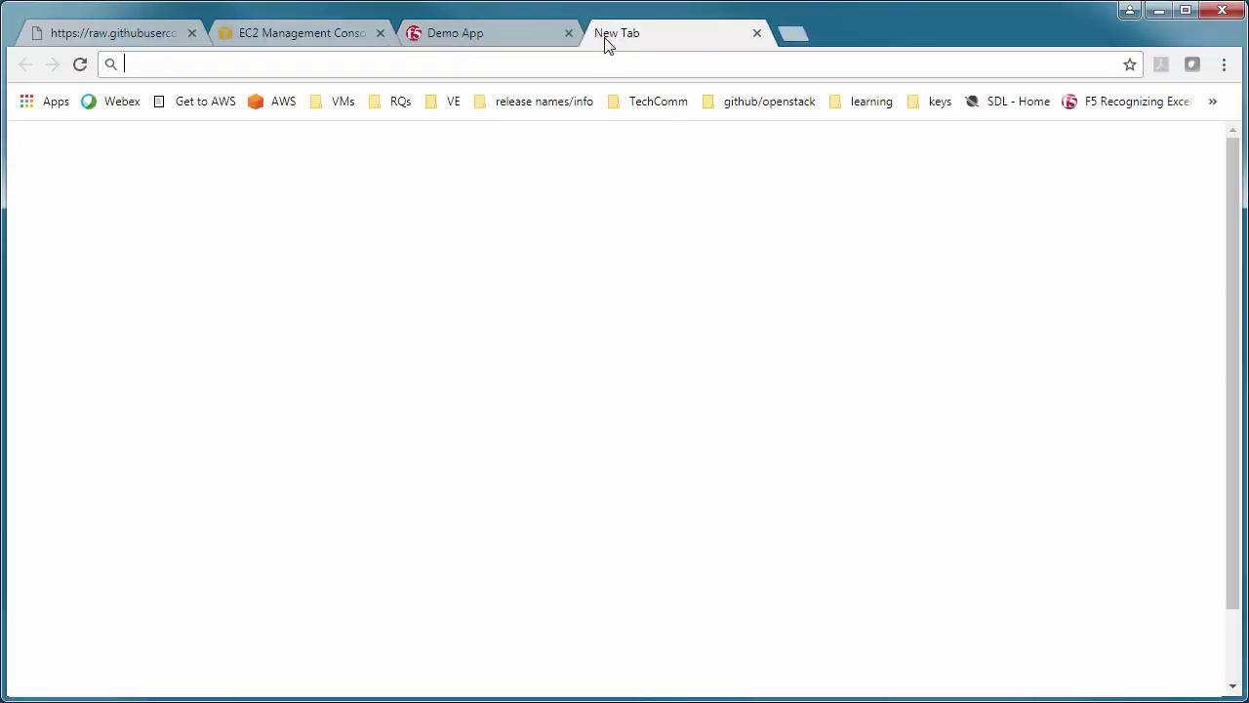
type("https://52.52.32.162:8443")
key("Return")
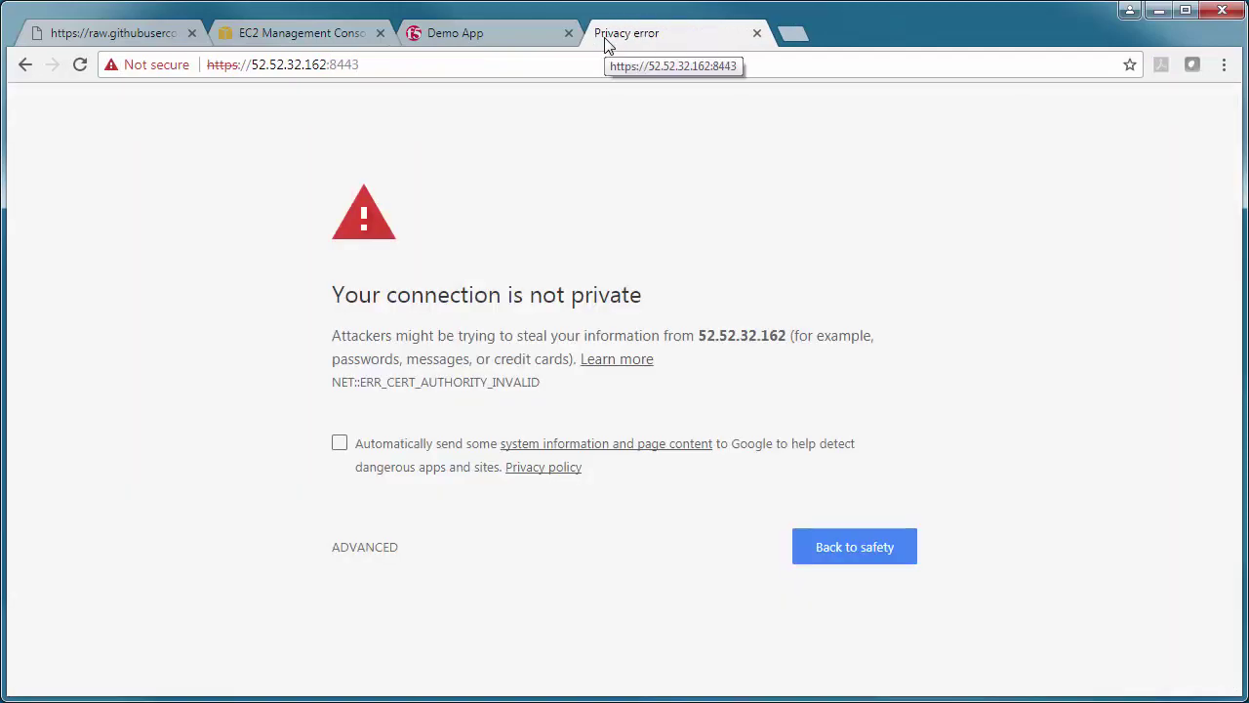
left_click(360, 549)
left_click(401, 634)
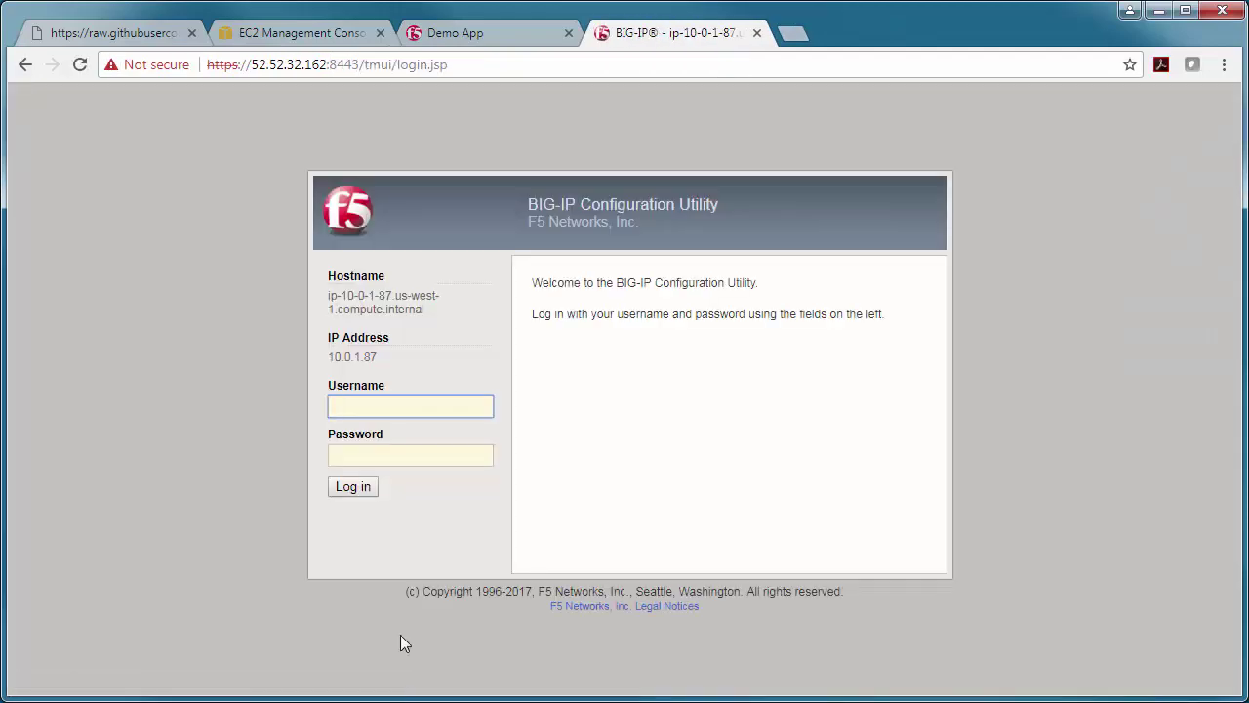
- Sign in as admin and view the demo-app-1-80 virtual server's properties
type("********")
key("Return")
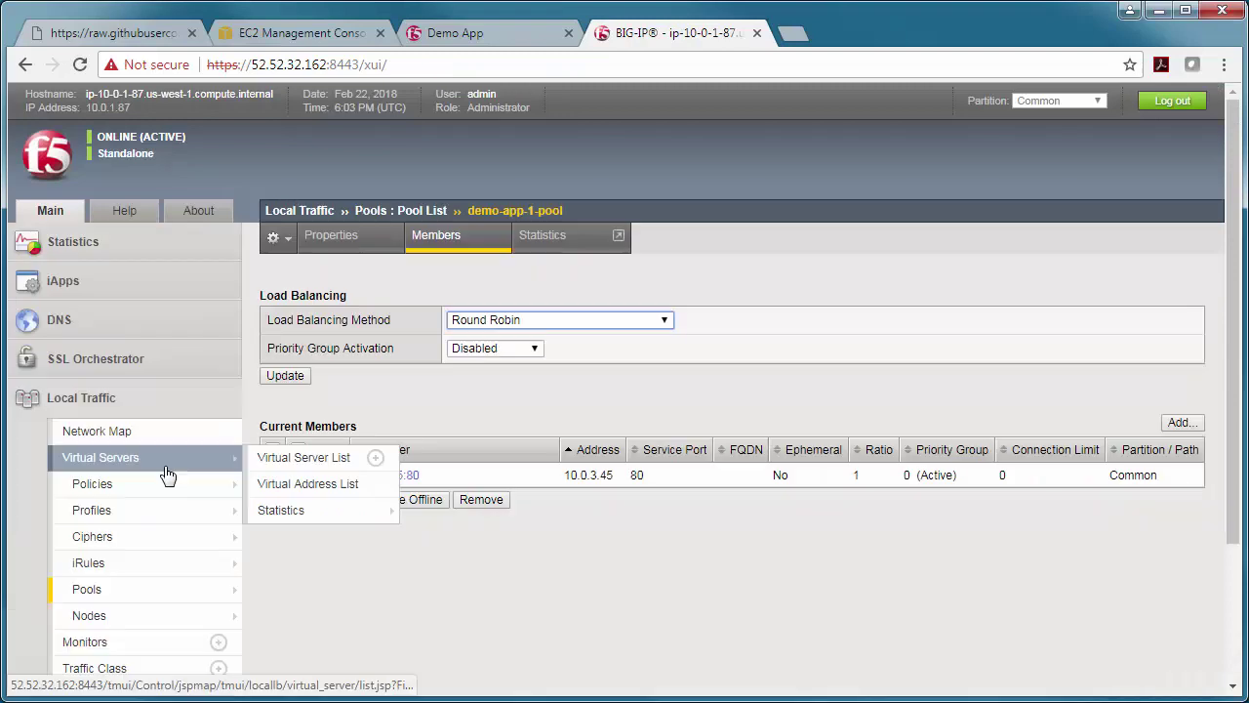
left_click(166, 464)
left_click(384, 343)
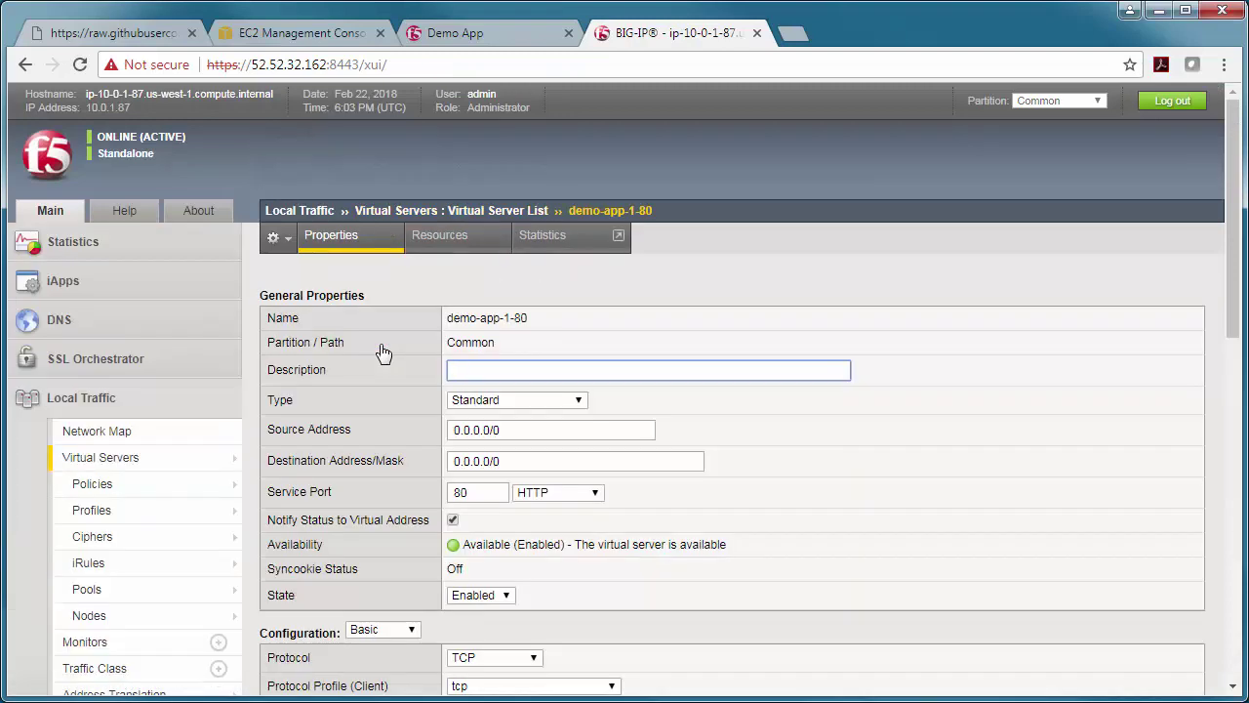
- Delete the Suzanne1NIC stack in CloudFormation and refresh until no stacks remain
left_click(486, 23)
left_click(297, 41)
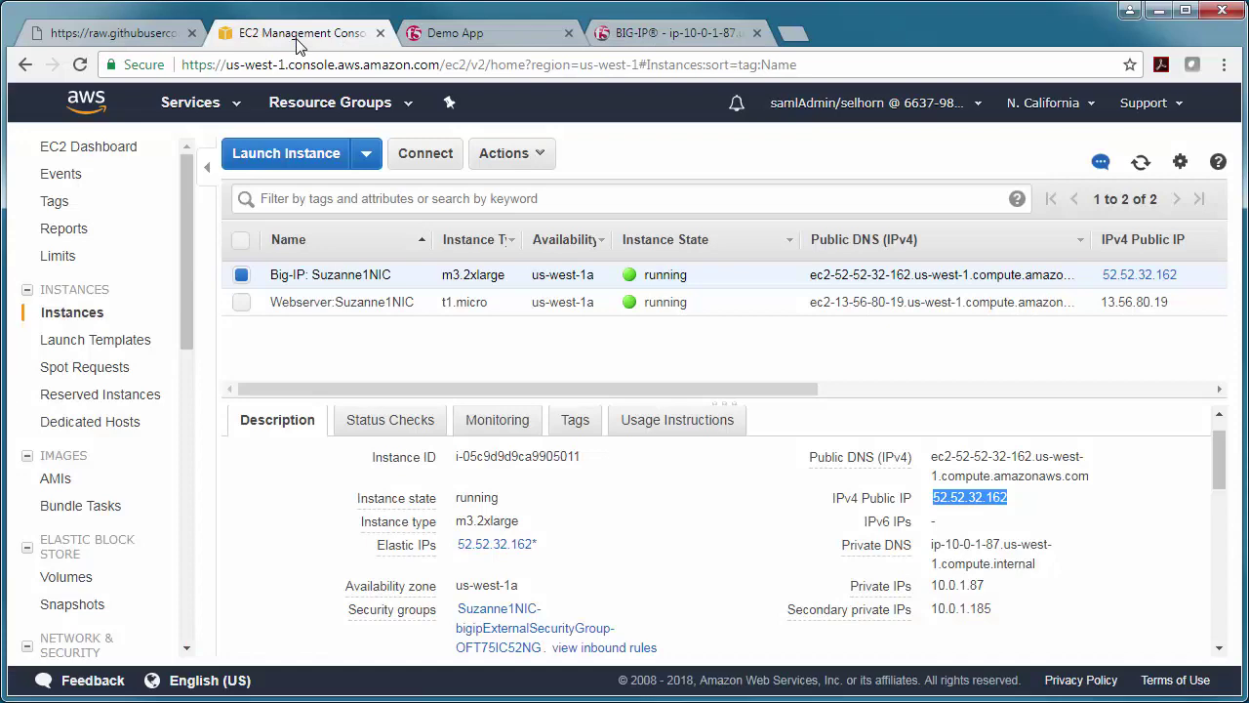
left_click(232, 106)
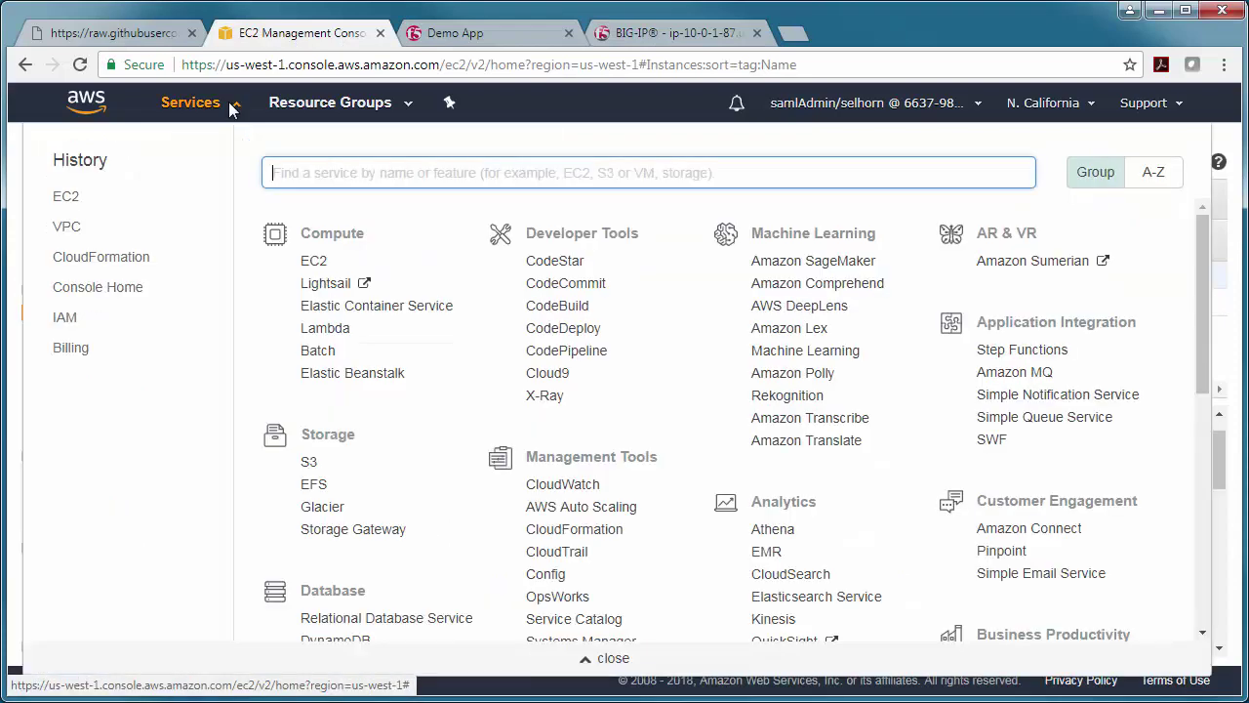
left_click(117, 256)
left_click(49, 298)
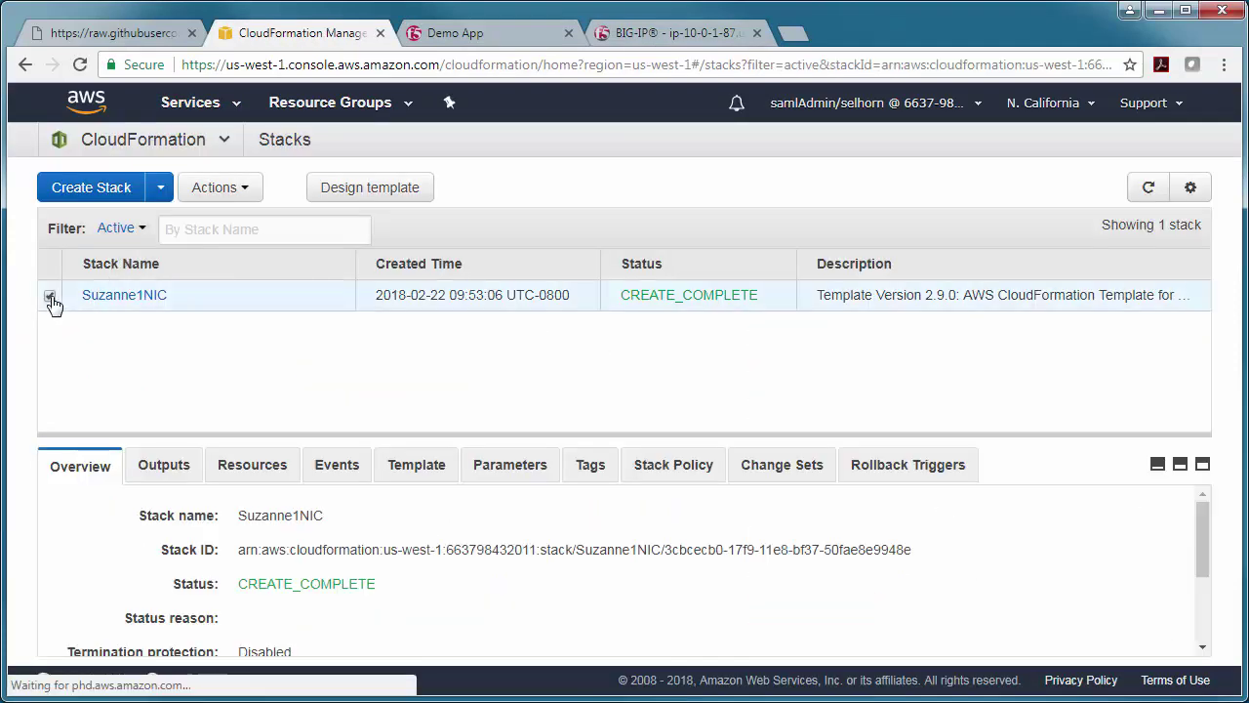
left_click(219, 192)
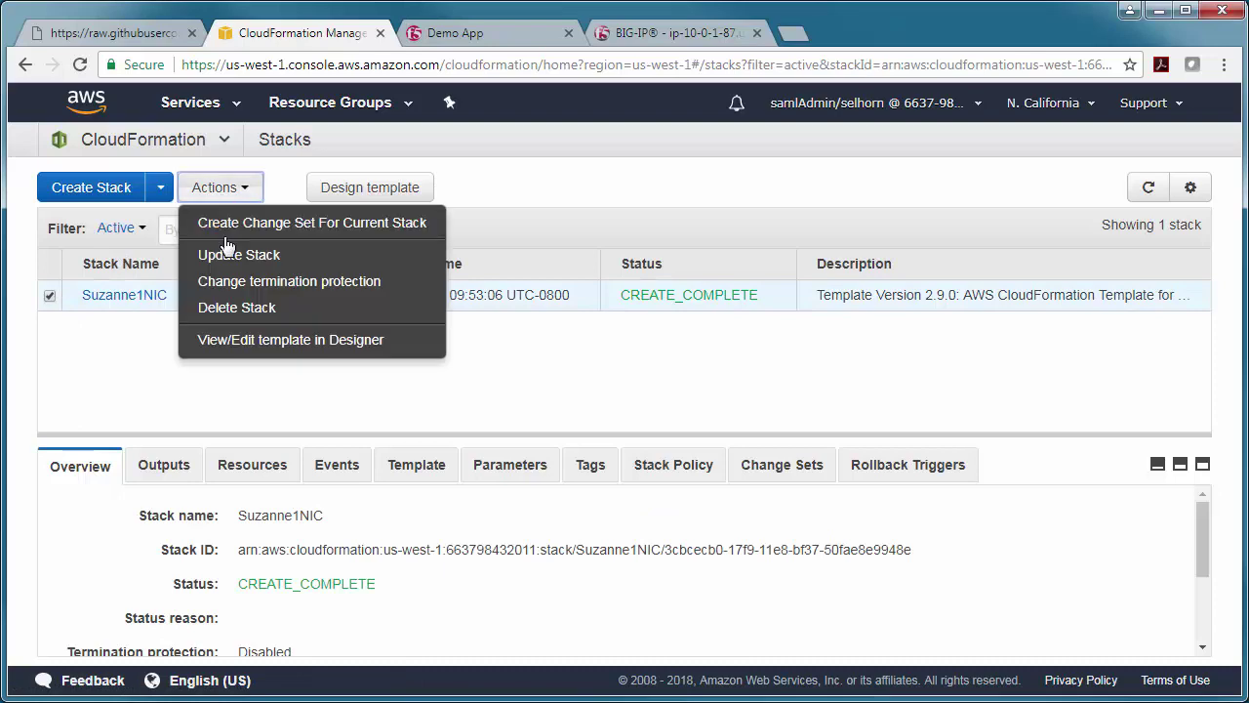
left_click(240, 310)
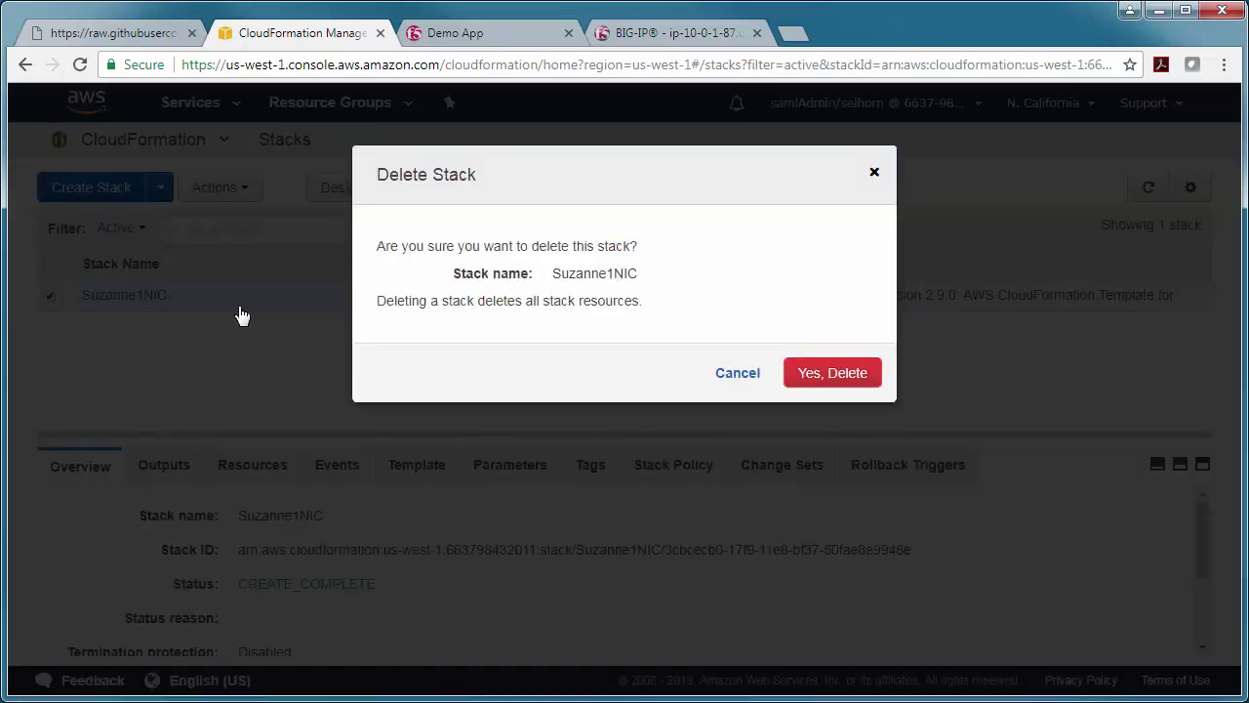
left_click(839, 383)
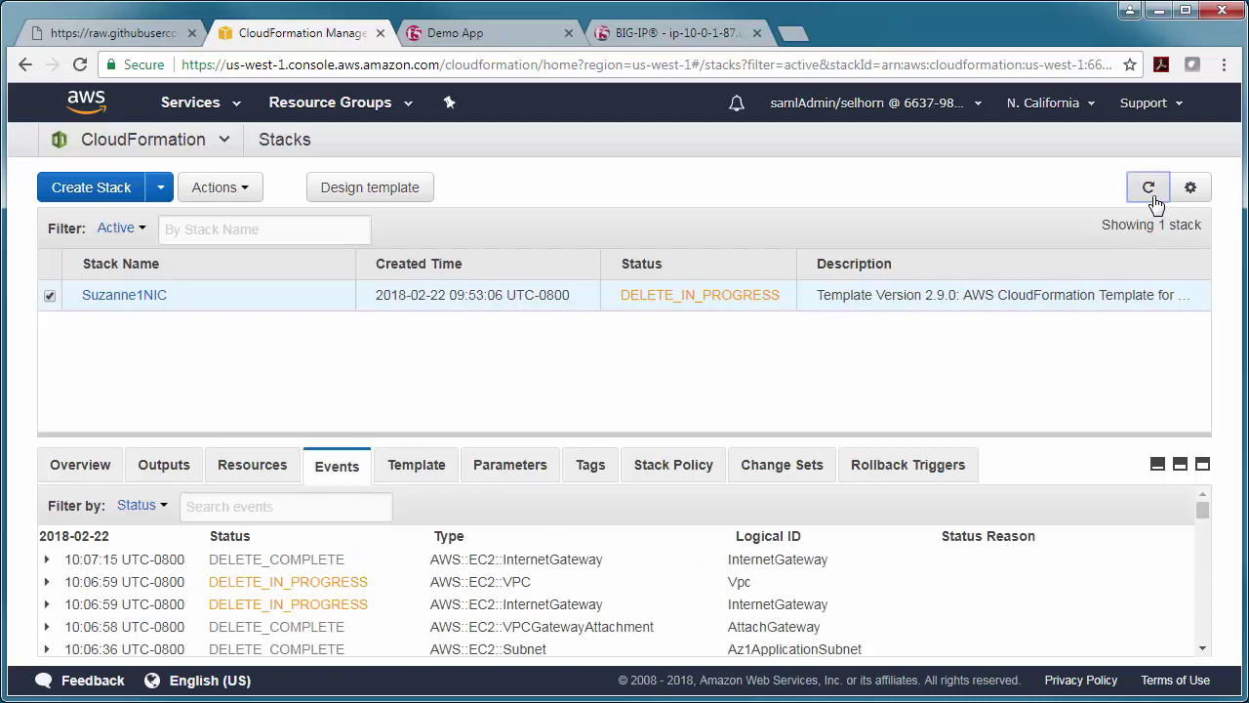
left_click(1149, 187)
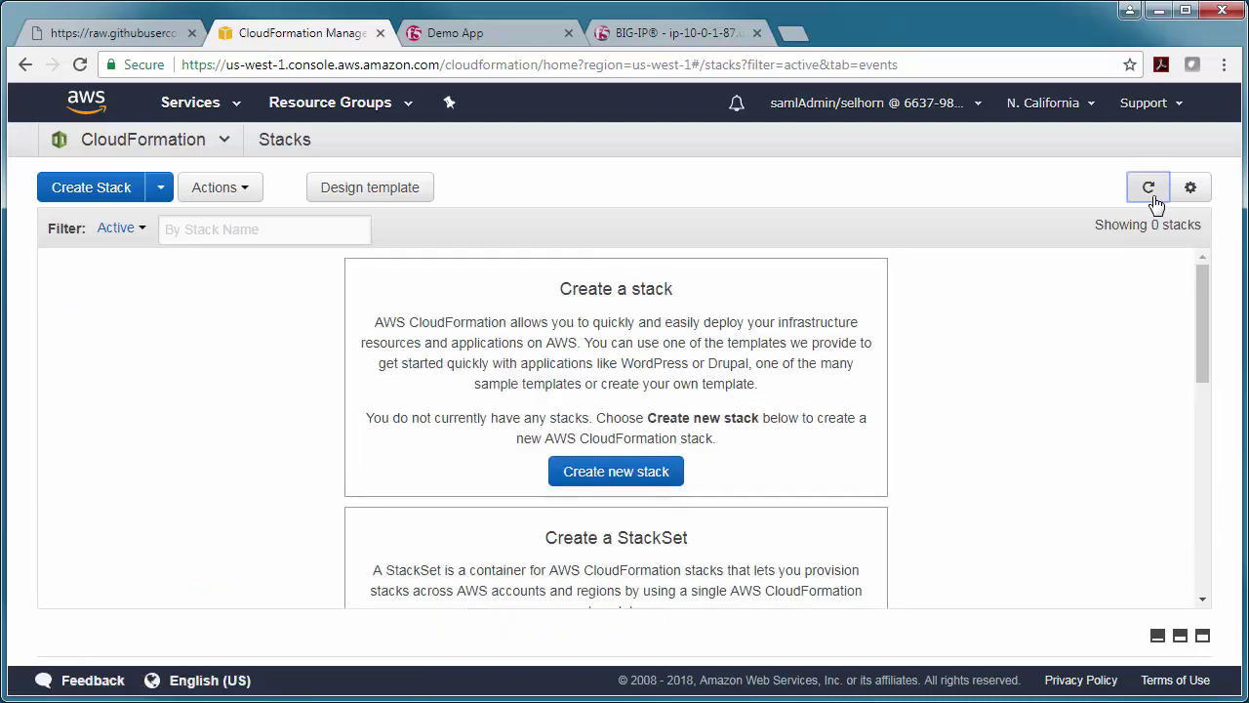
- Check the EC2 instances list to confirm both stack instances are terminated
left_click(208, 108)
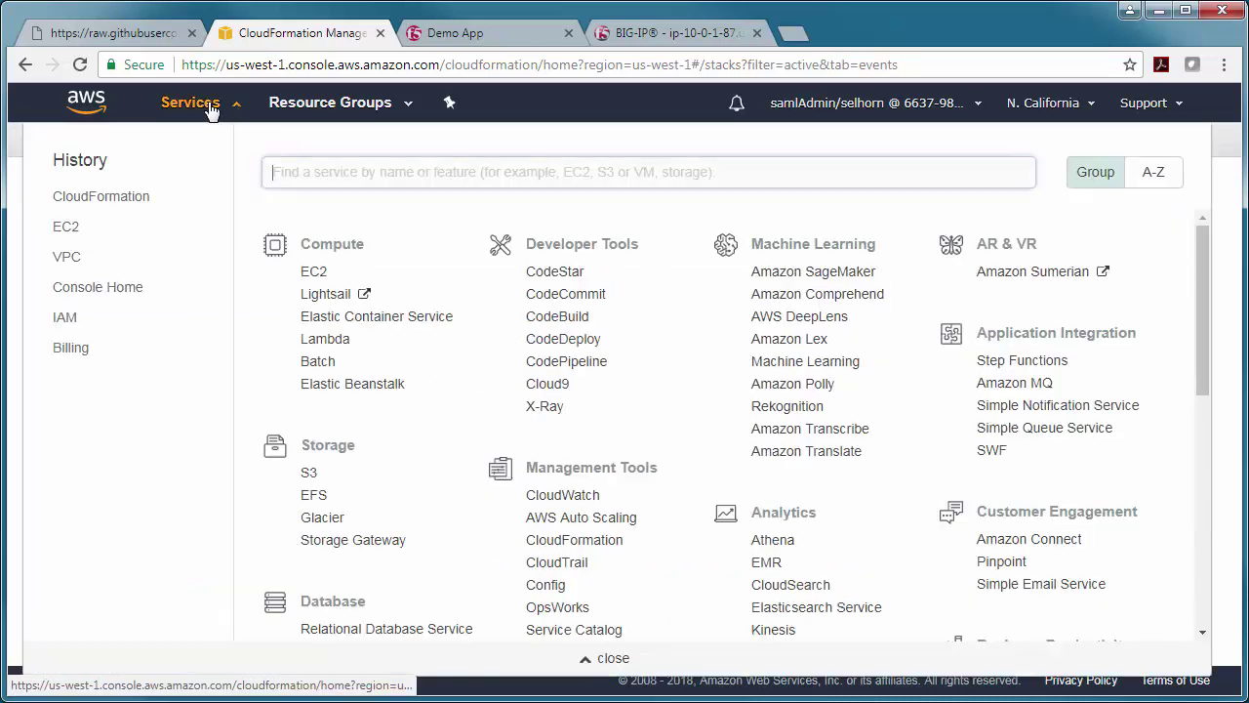
left_click(64, 232)
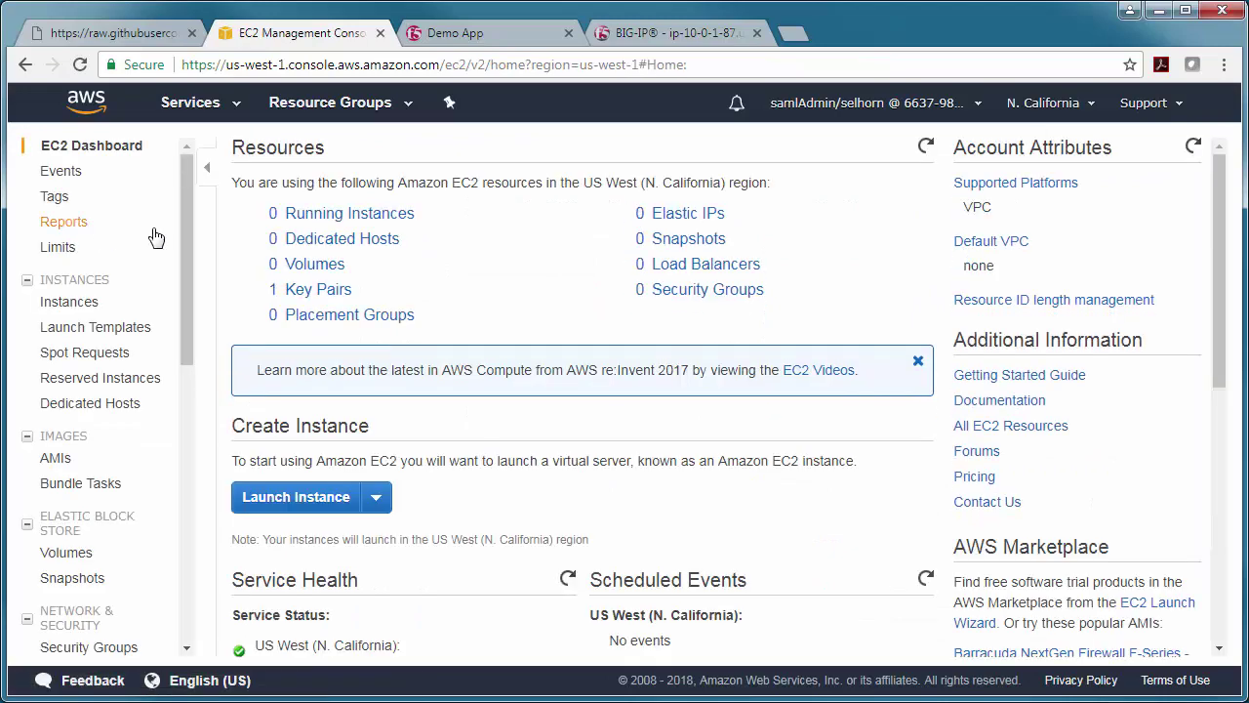
left_click(347, 210)
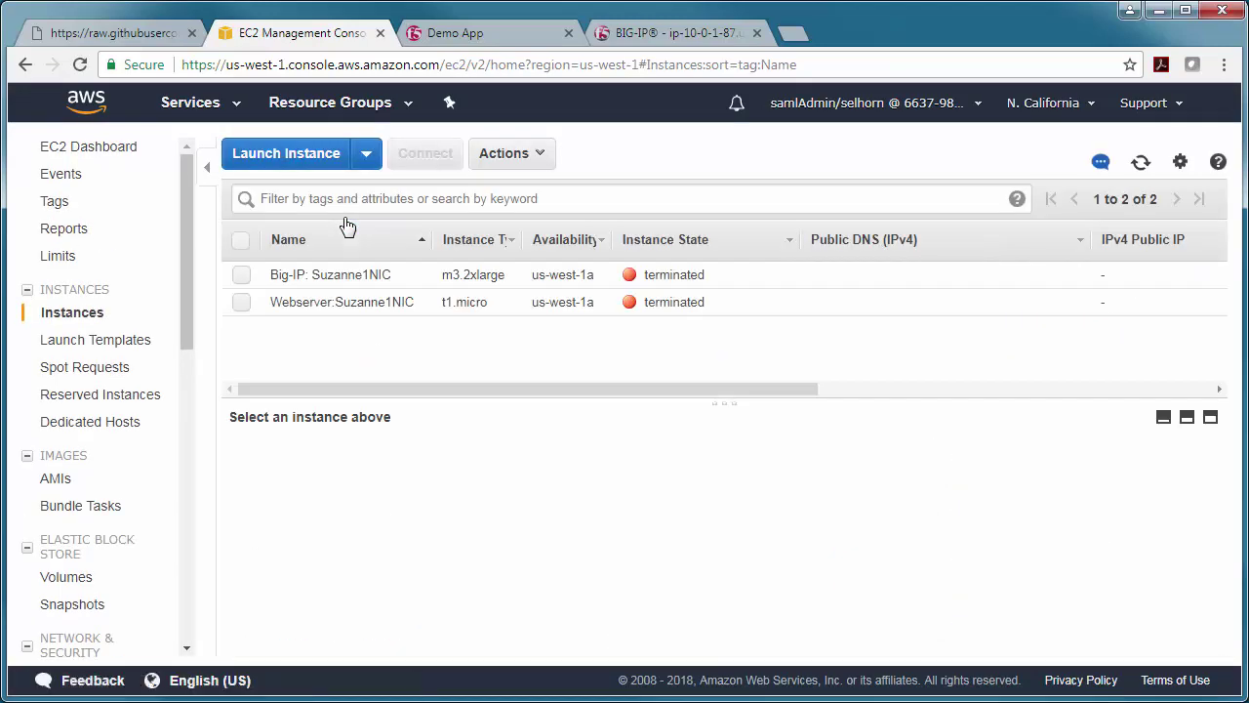